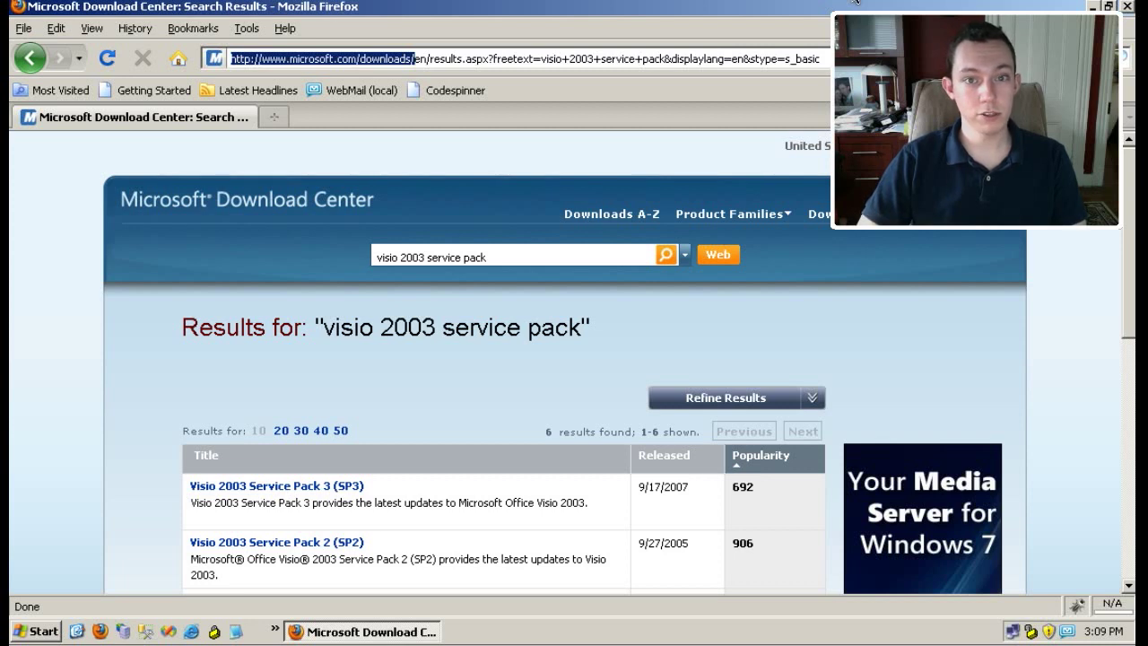
Close the Firefox window showing Download Center results for 'visio 2003 service pack'.
key(super+d)
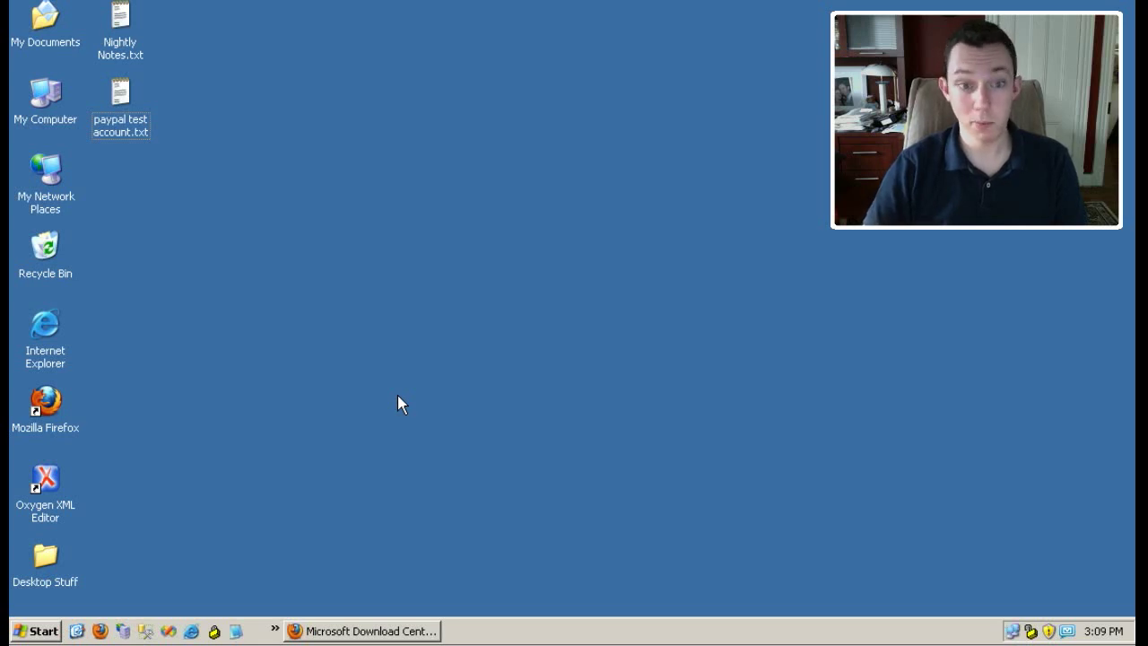
click(356, 630)
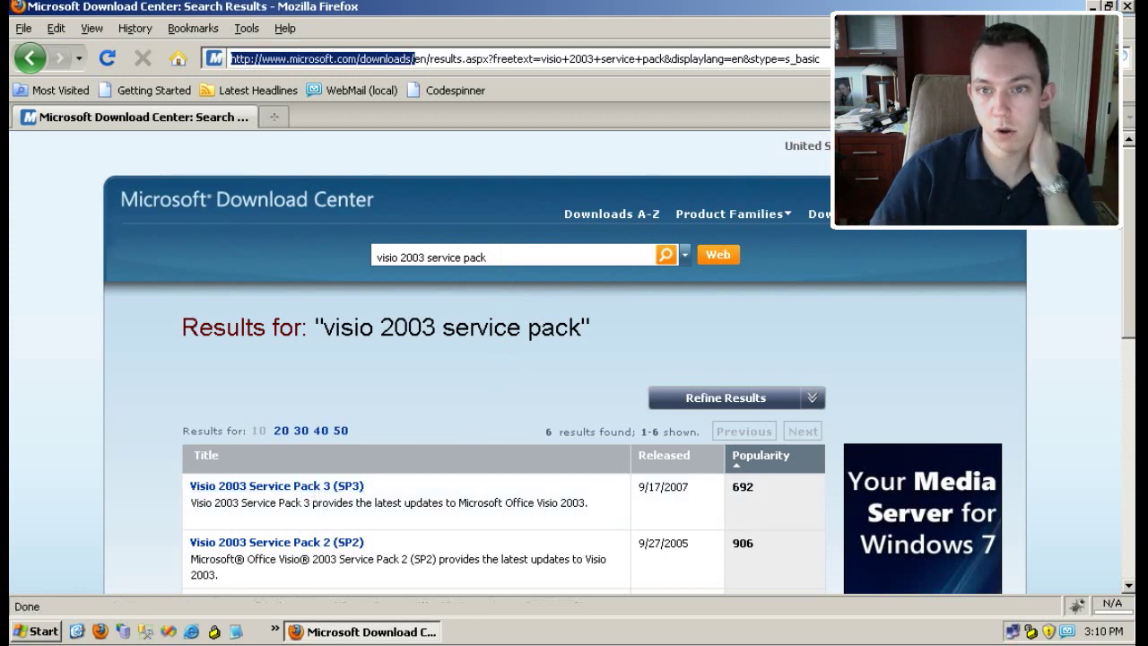
click(1128, 8)
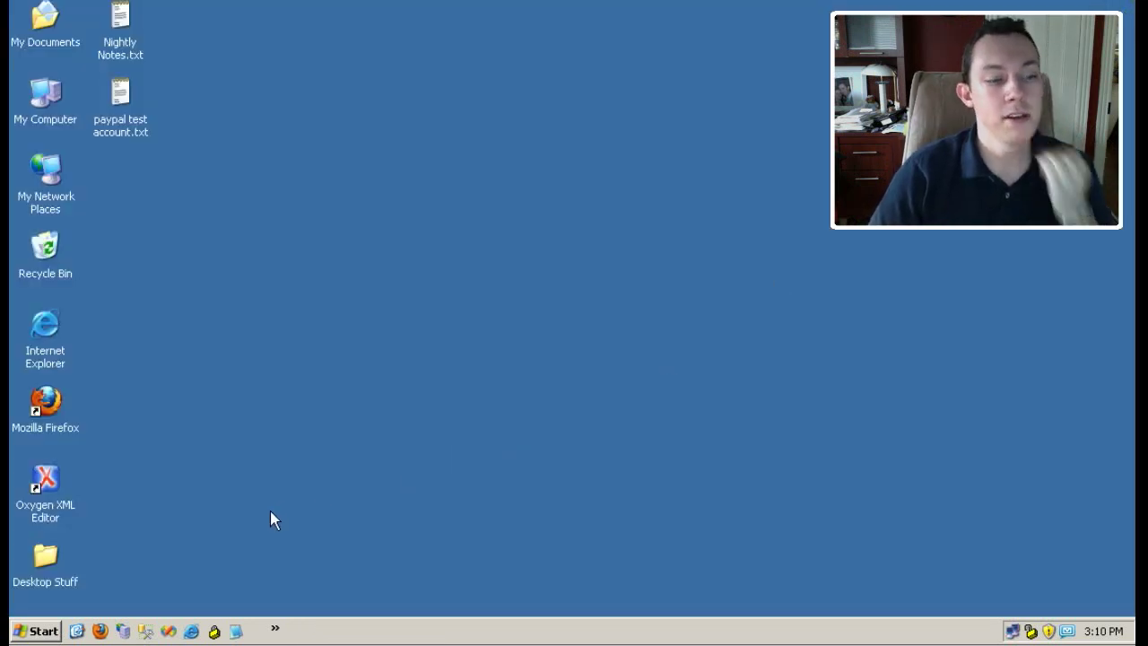
Launch Visio 2003 from Start > Programs > Microsoft Office.
click(35, 631)
click(149, 399)
mouse_move(327, 478)
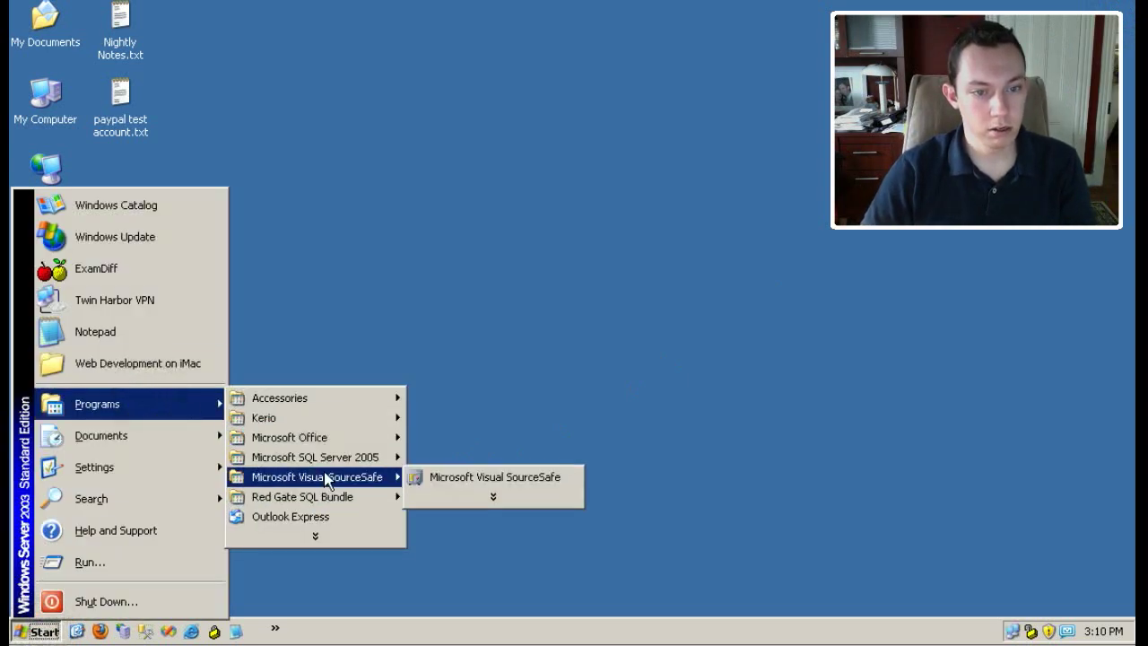
click(324, 439)
click(494, 456)
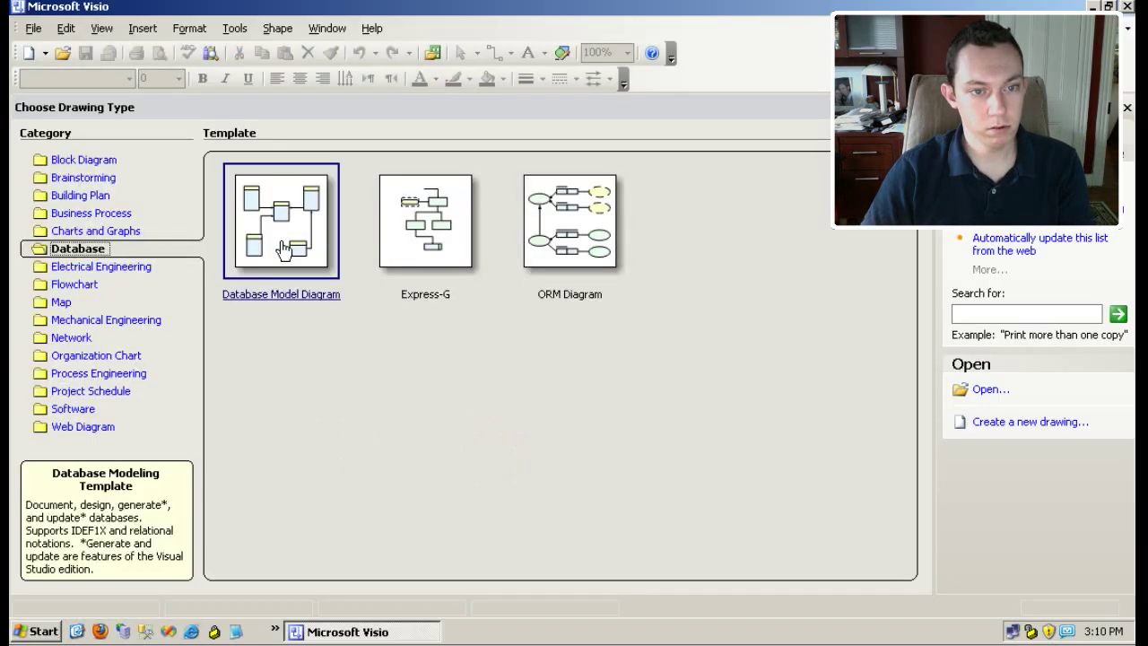
Create a new Database Model Diagram and start Database > Reverse Engineer.
click(282, 248)
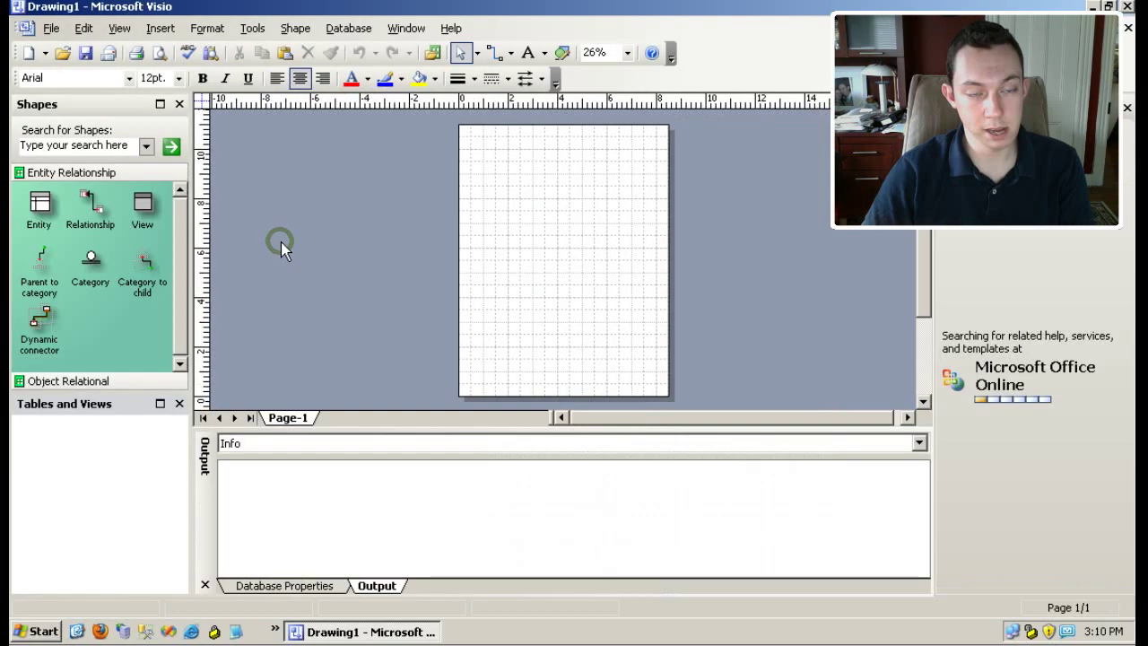
click(326, 29)
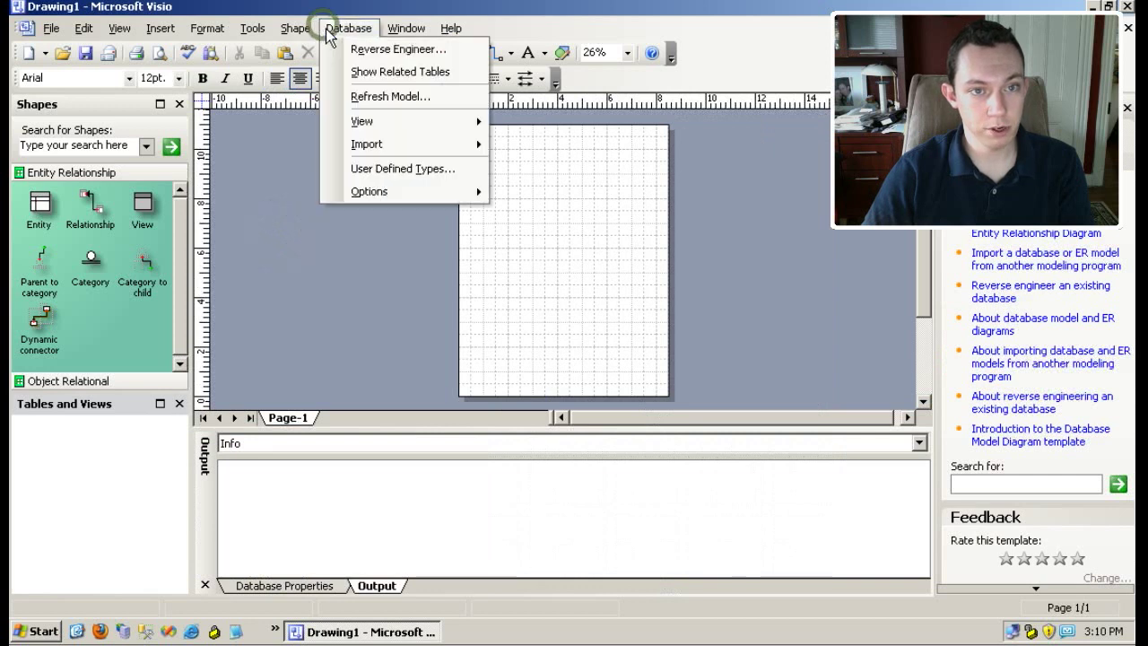
click(372, 51)
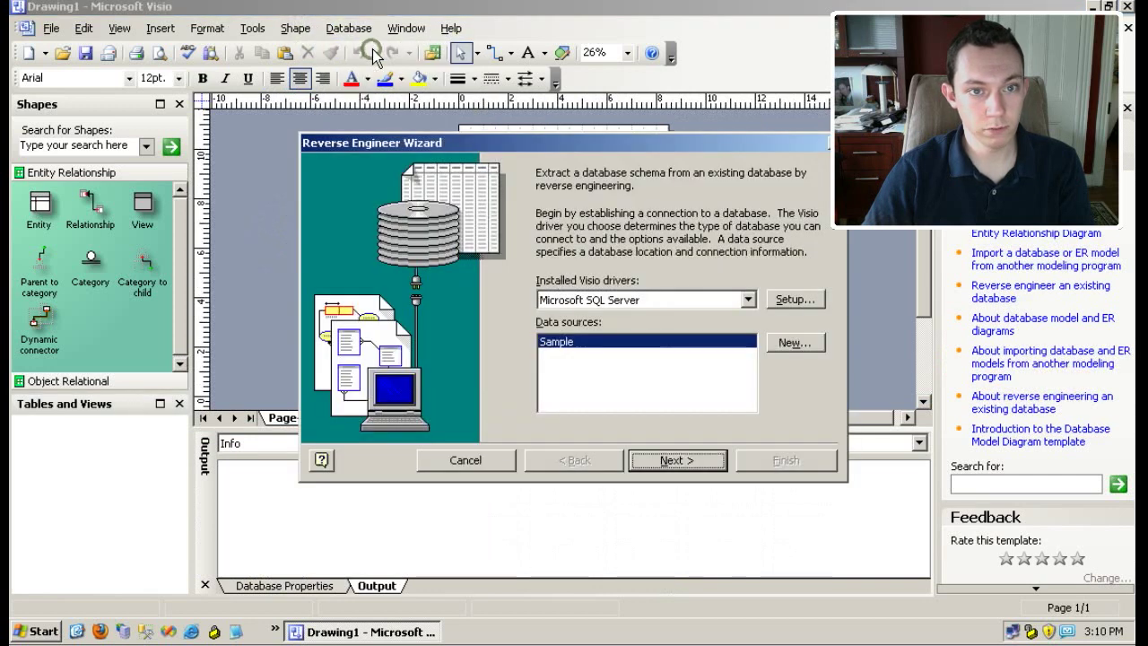
Create a new System Data Source using the SQL Server driver.
click(795, 344)
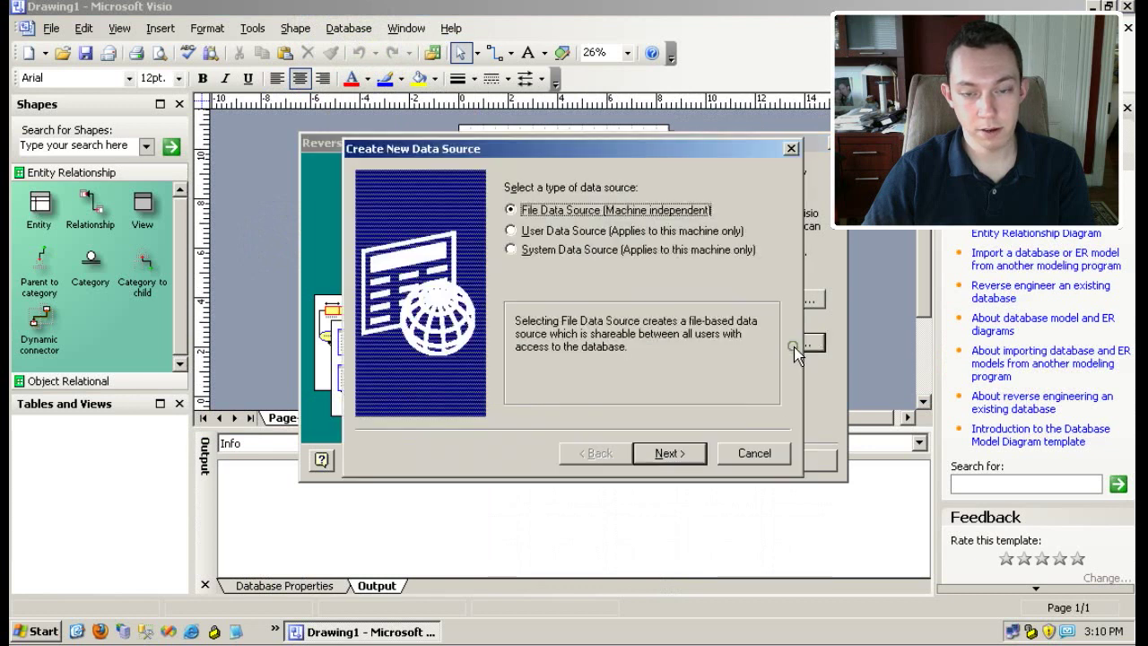
click(598, 249)
click(666, 453)
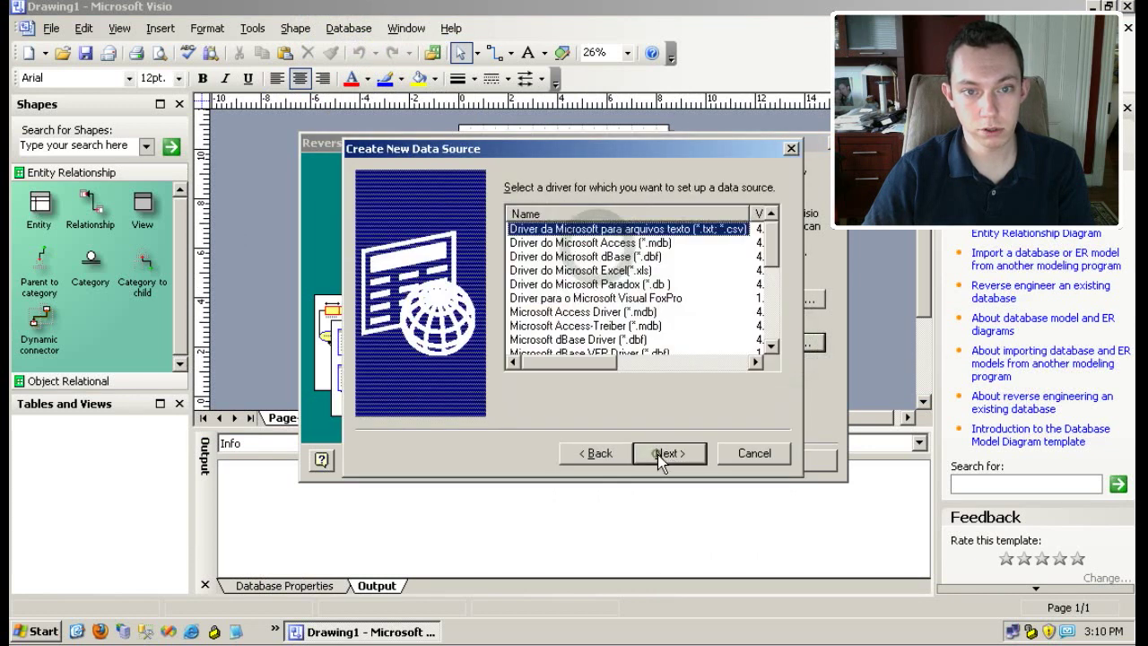
scroll(625, 350, down, 2)
scroll(625, 350, down, 3)
click(556, 343)
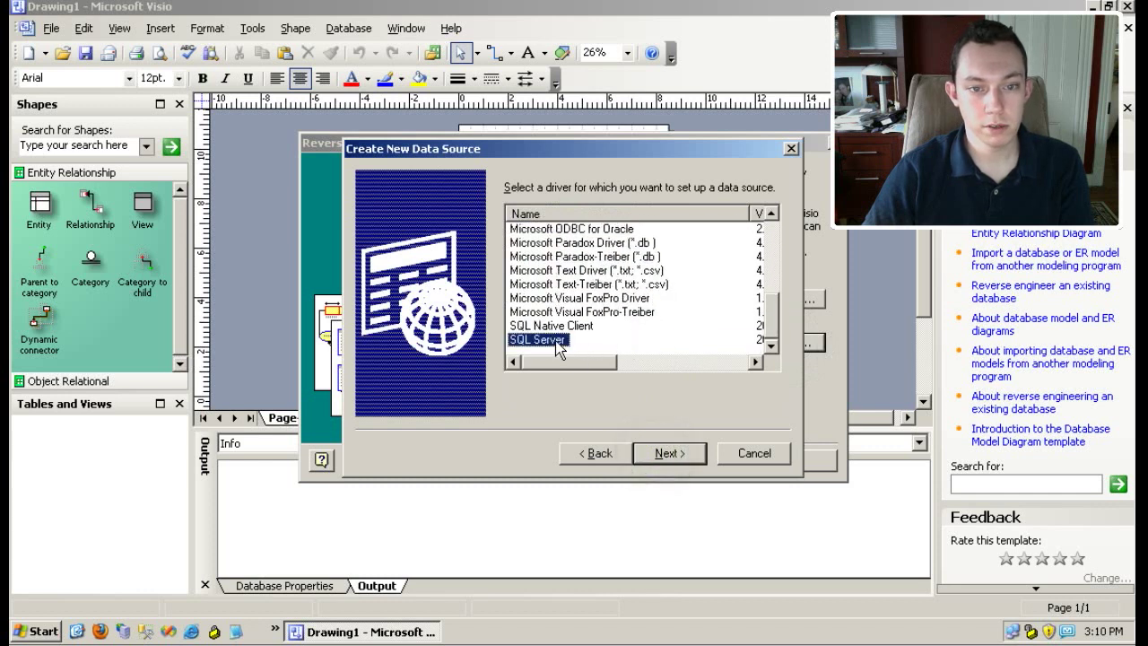
click(656, 456)
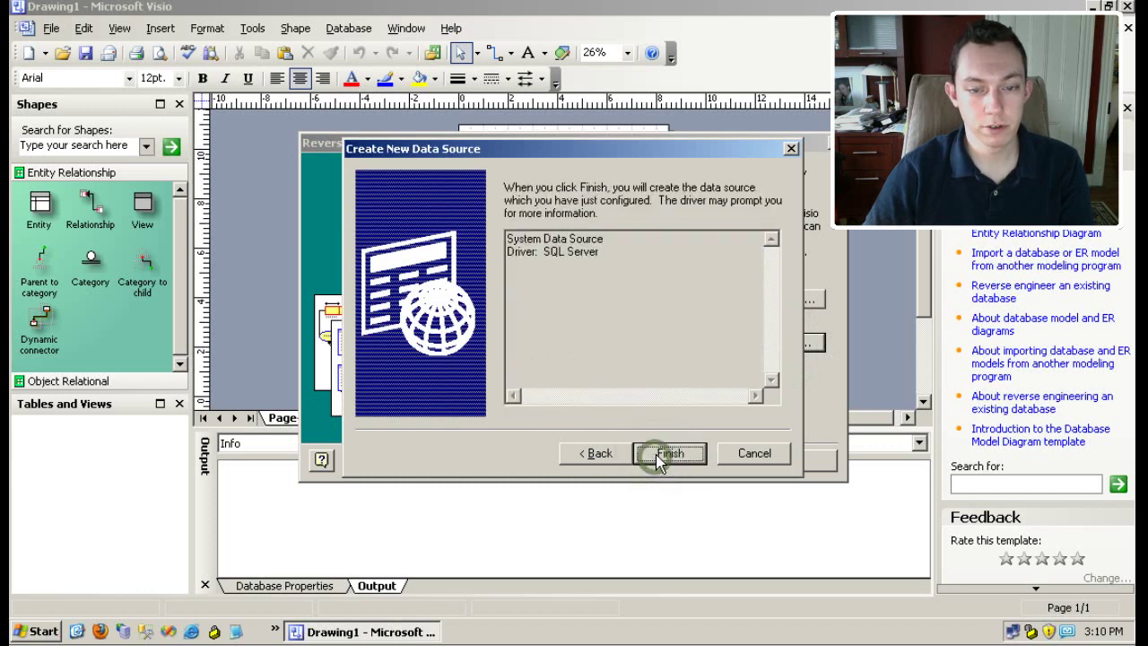
click(668, 458)
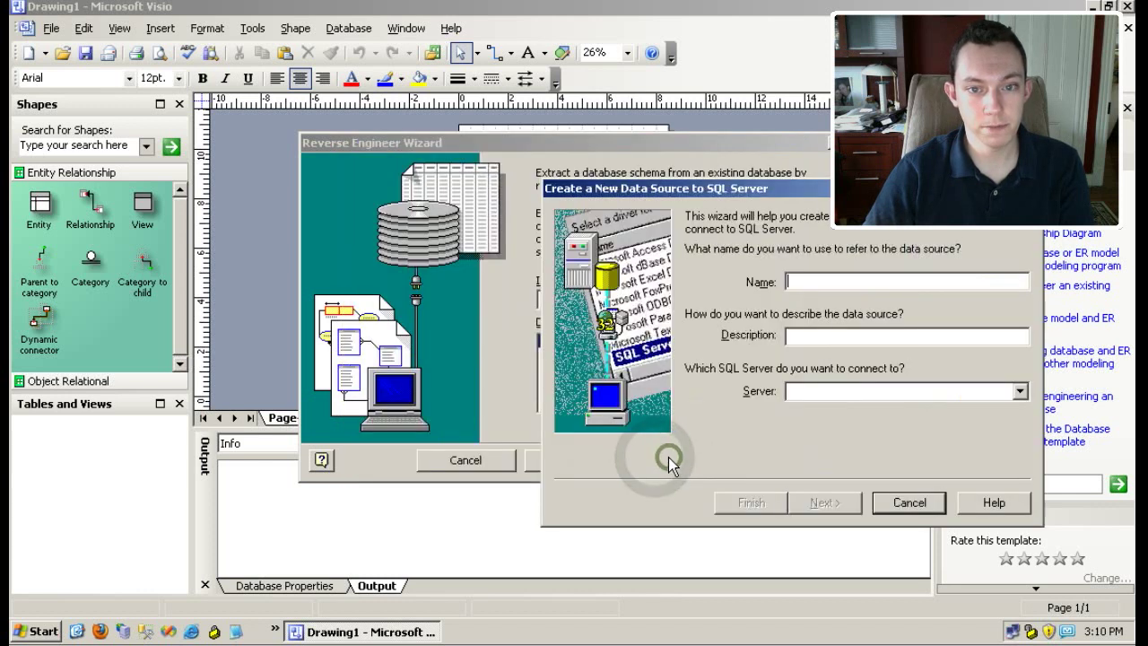
Name the data source 'Sample 2' with server 'localhost', reaching authentication settings.
click(846, 280)
text(Sample 2)
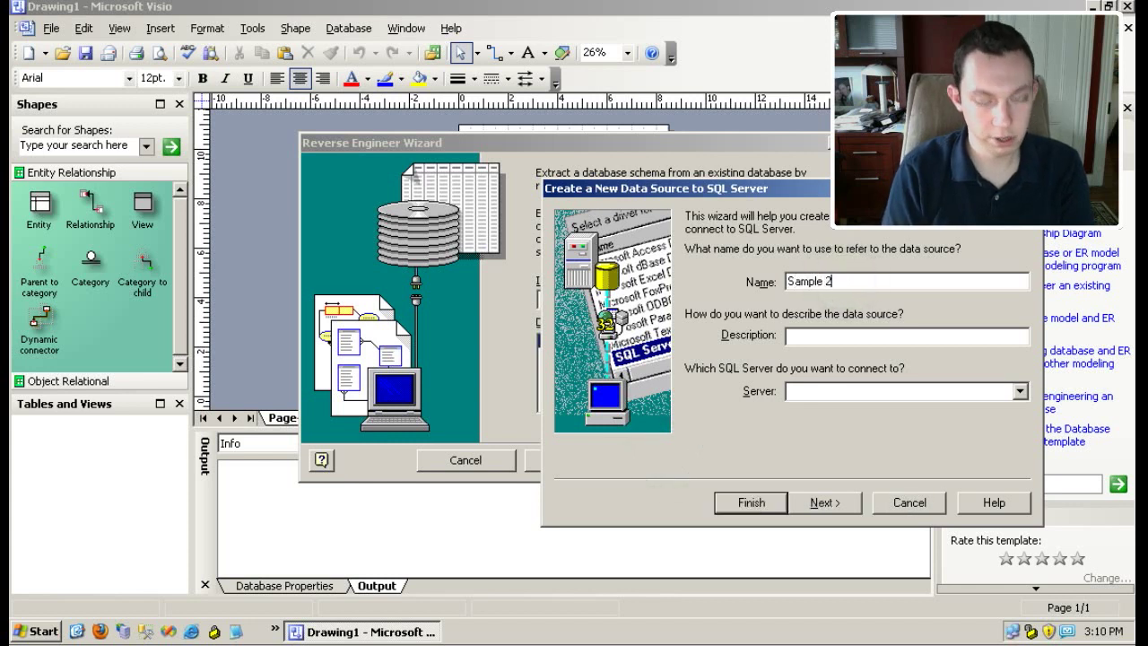
click(890, 391)
click(885, 391)
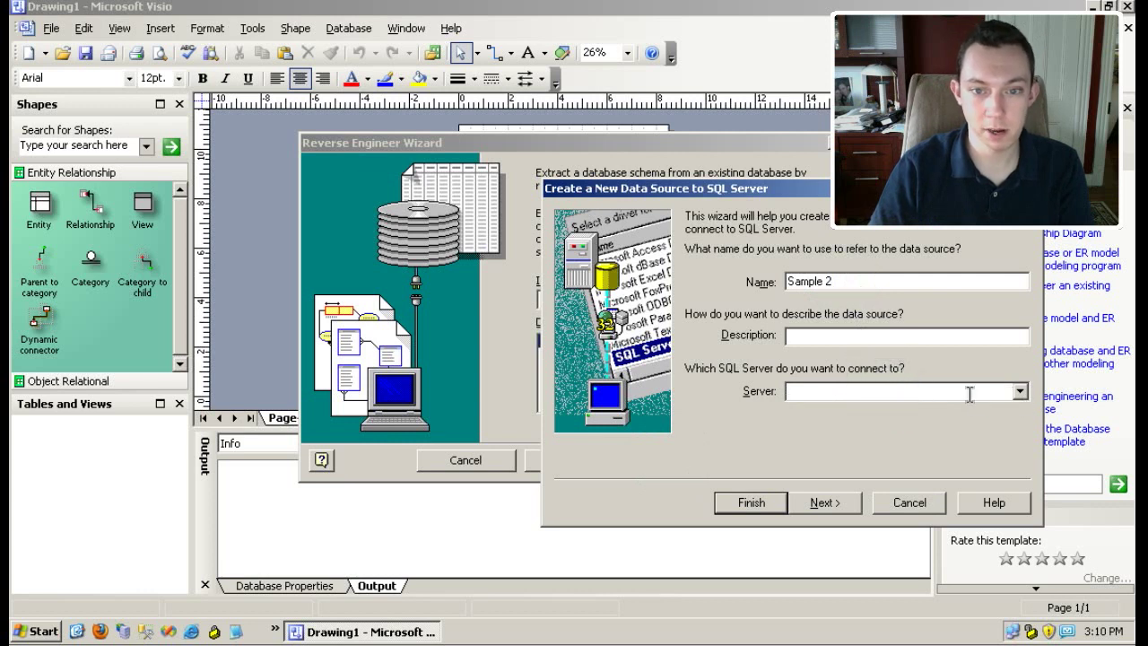
text(localhost)
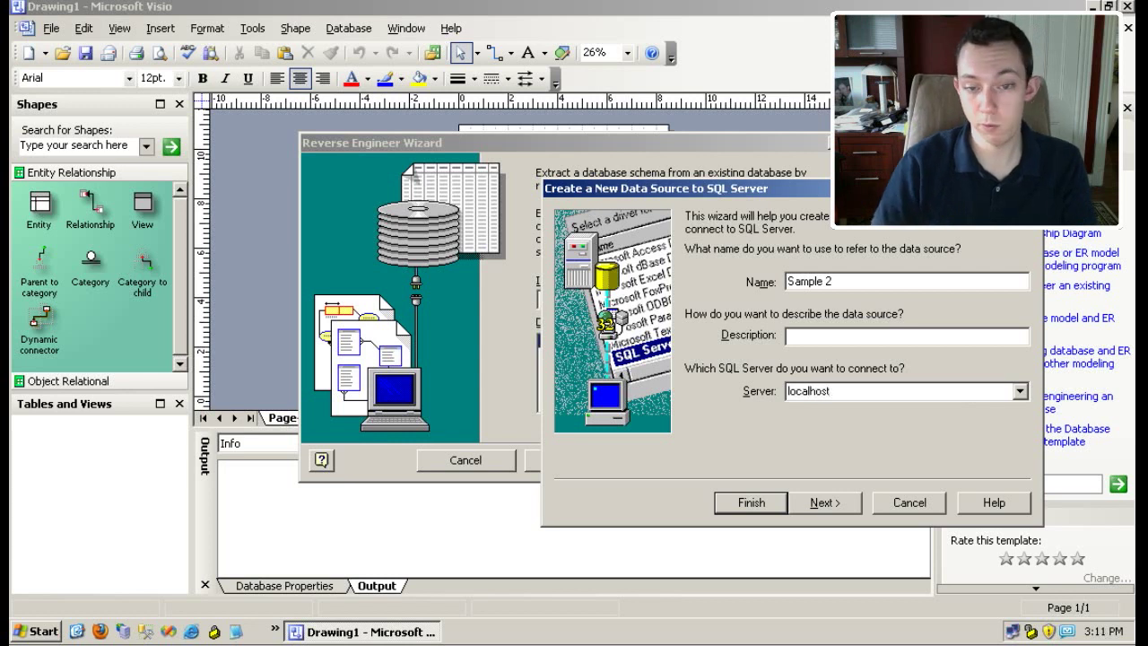
click(843, 496)
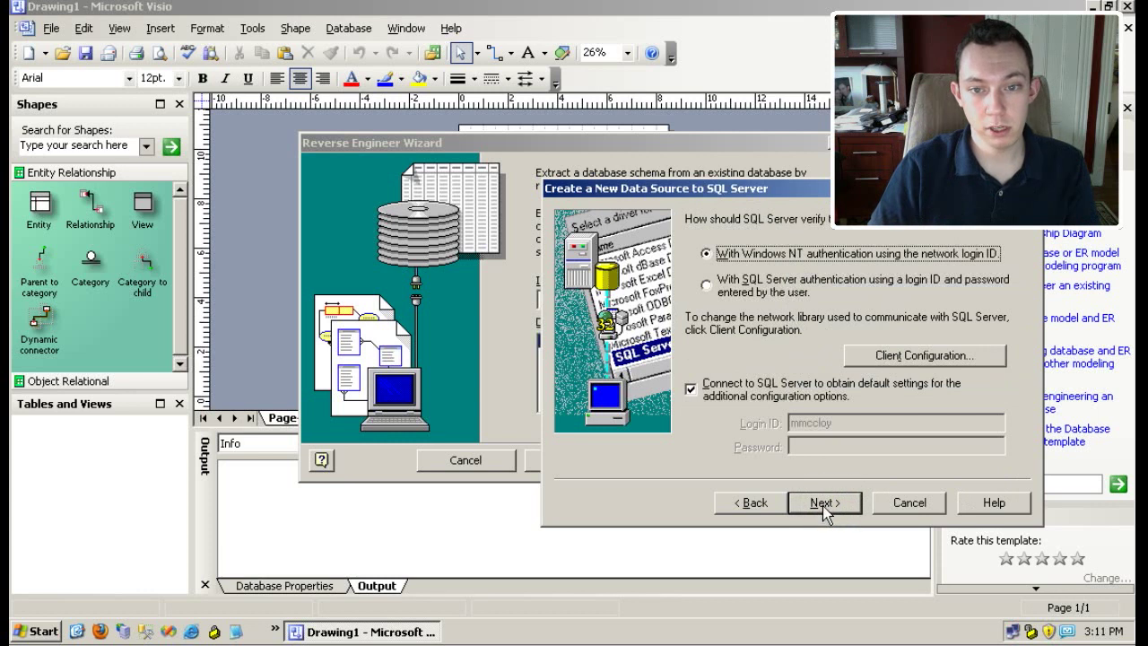
click(822, 504)
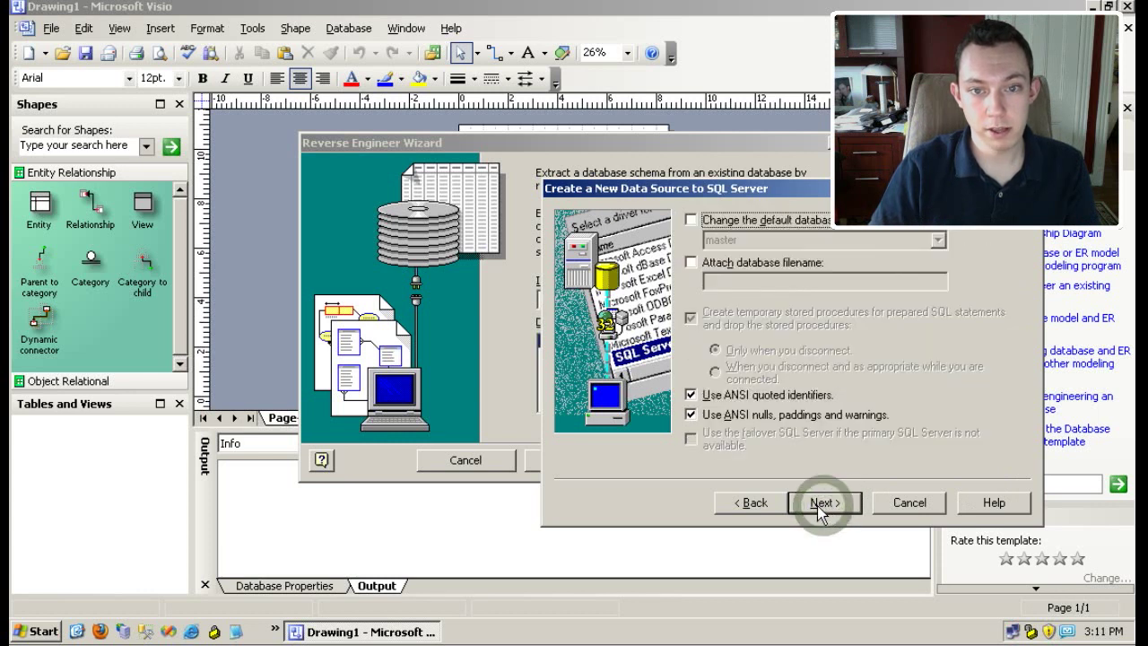
click(755, 503)
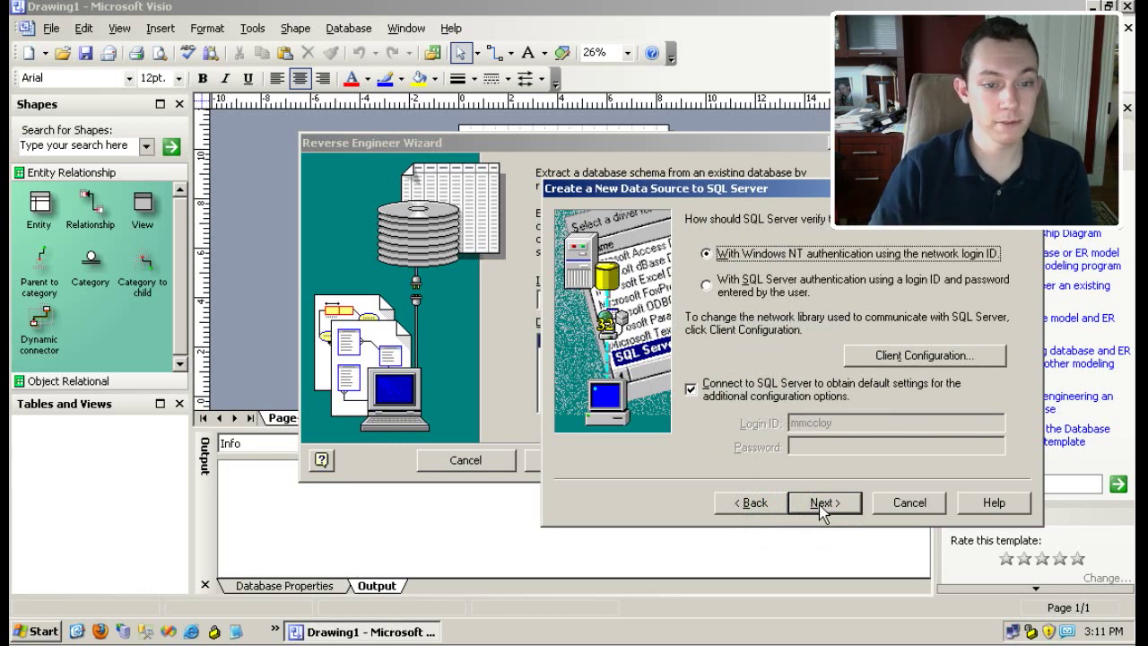
Launch SQL Server Configuration Manager from the Start menu.
click(45, 630)
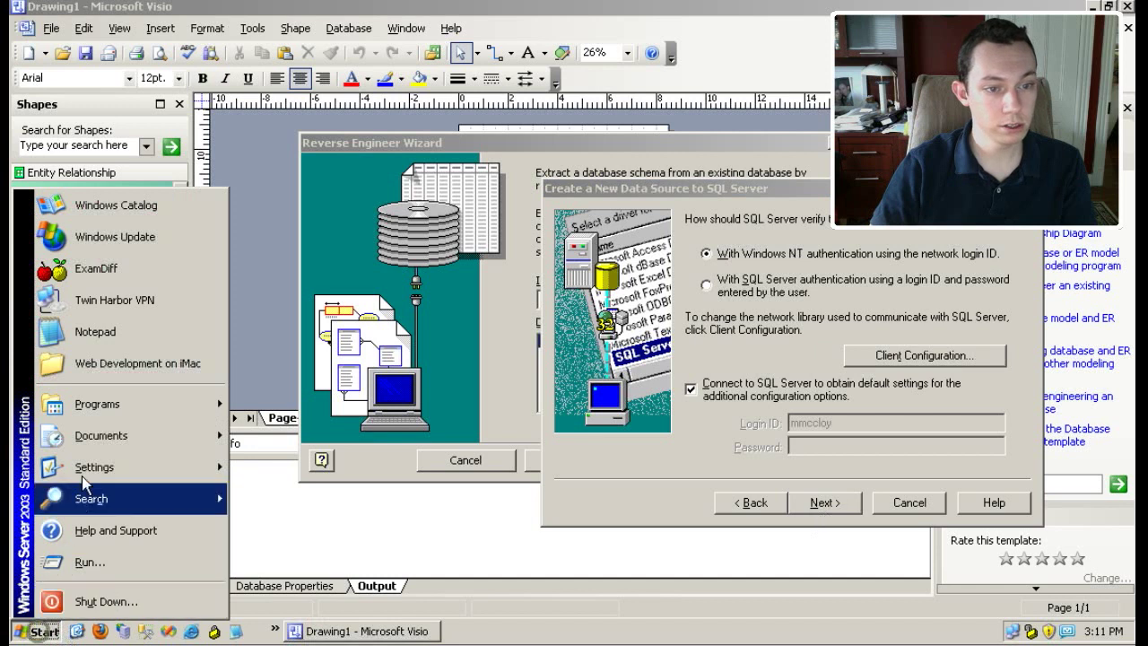
mouse_move(109, 405)
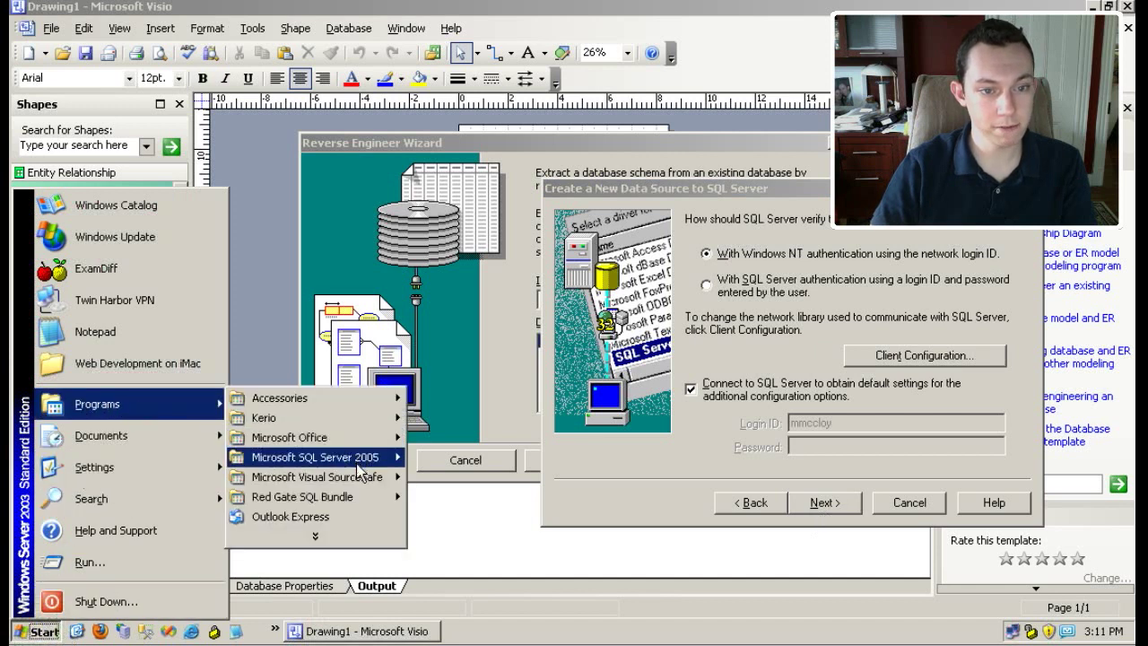
mouse_move(359, 460)
mouse_move(446, 467)
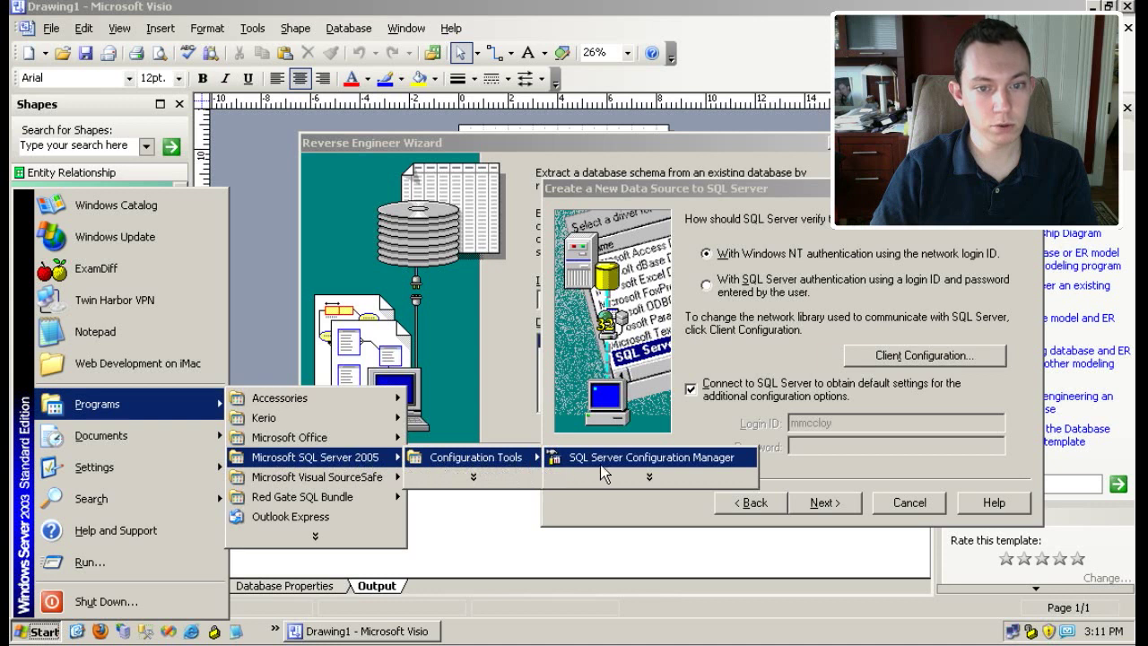
click(656, 461)
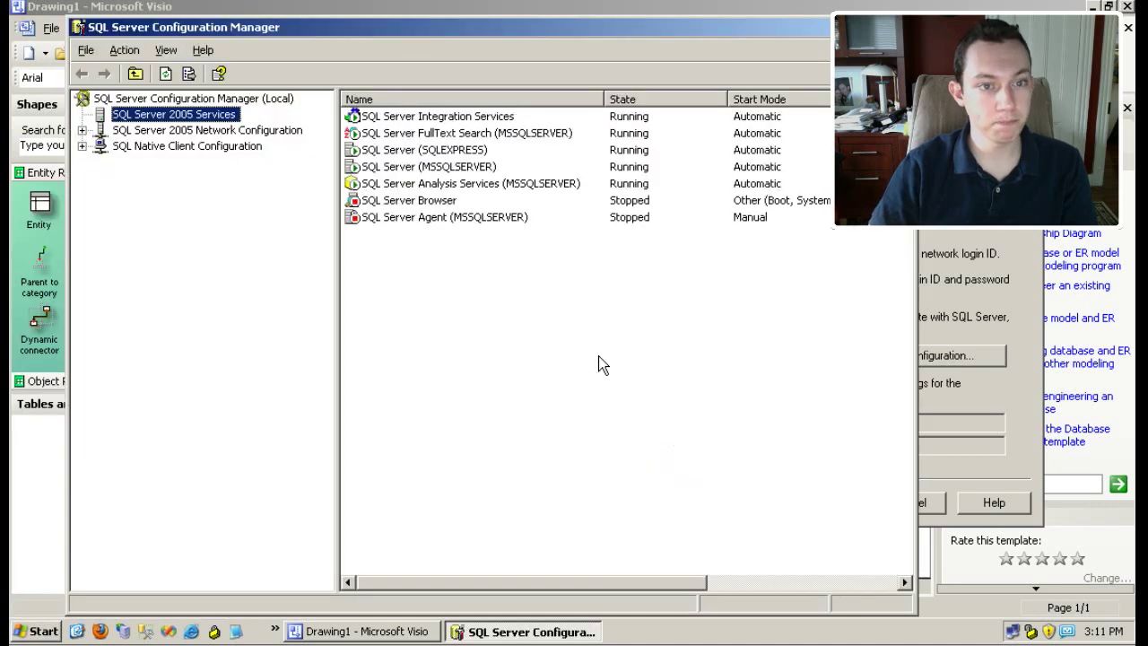
Confirm TCP/IP is enabled under Protocols for MSSQLSERVER in SQL Server 2005 Network Configuration.
click(83, 131)
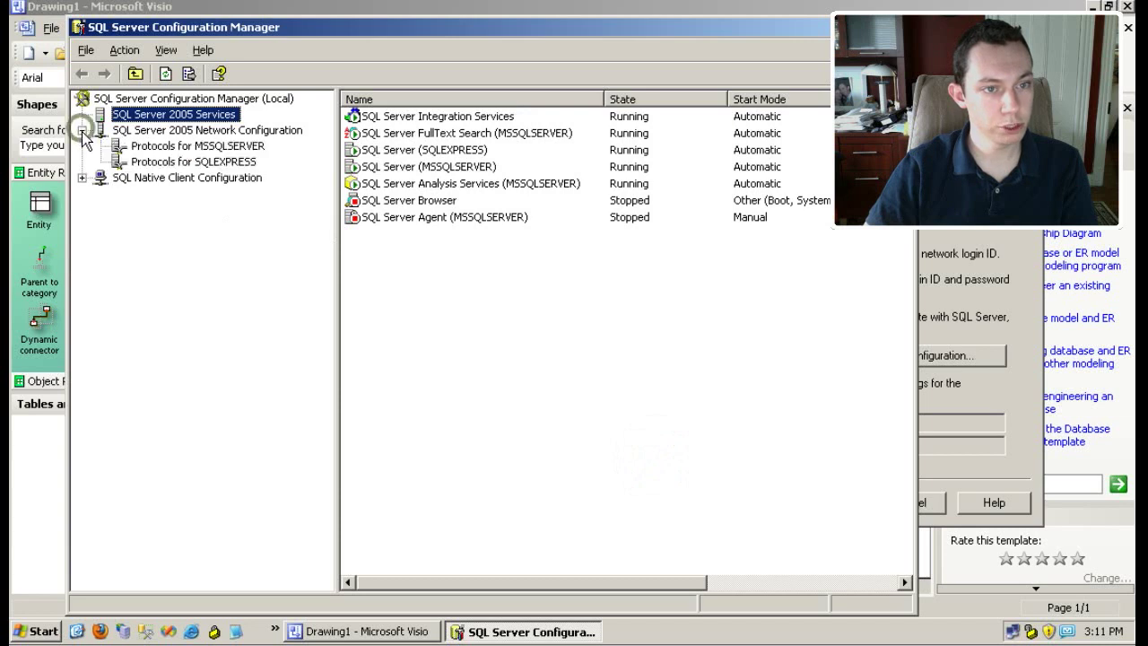
click(192, 147)
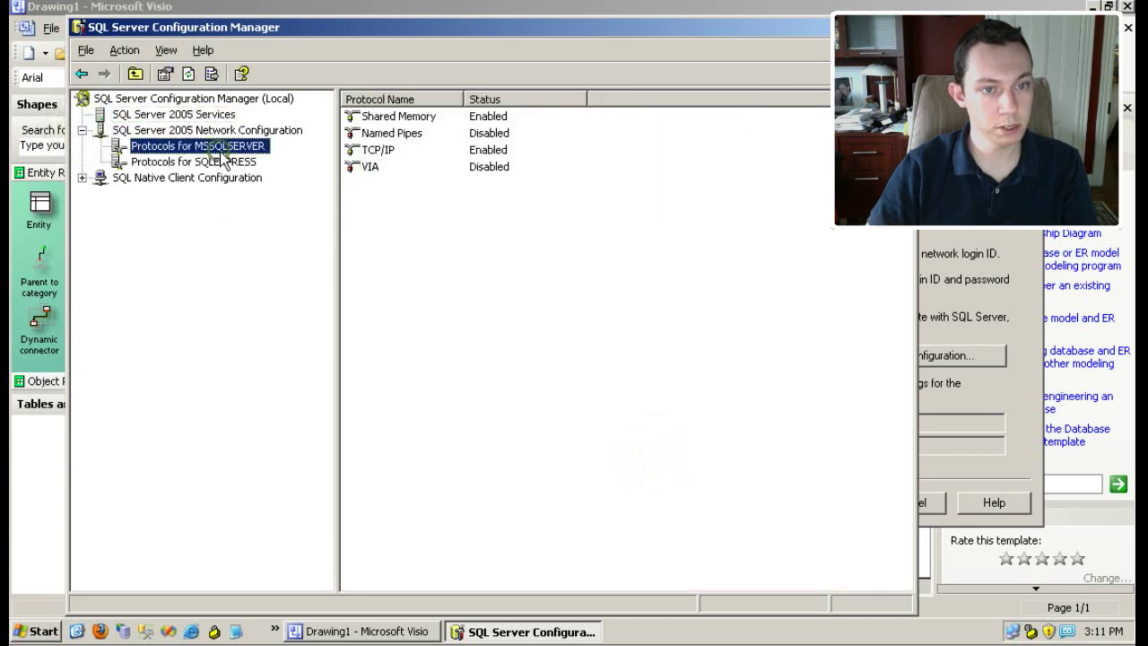
click(375, 152)
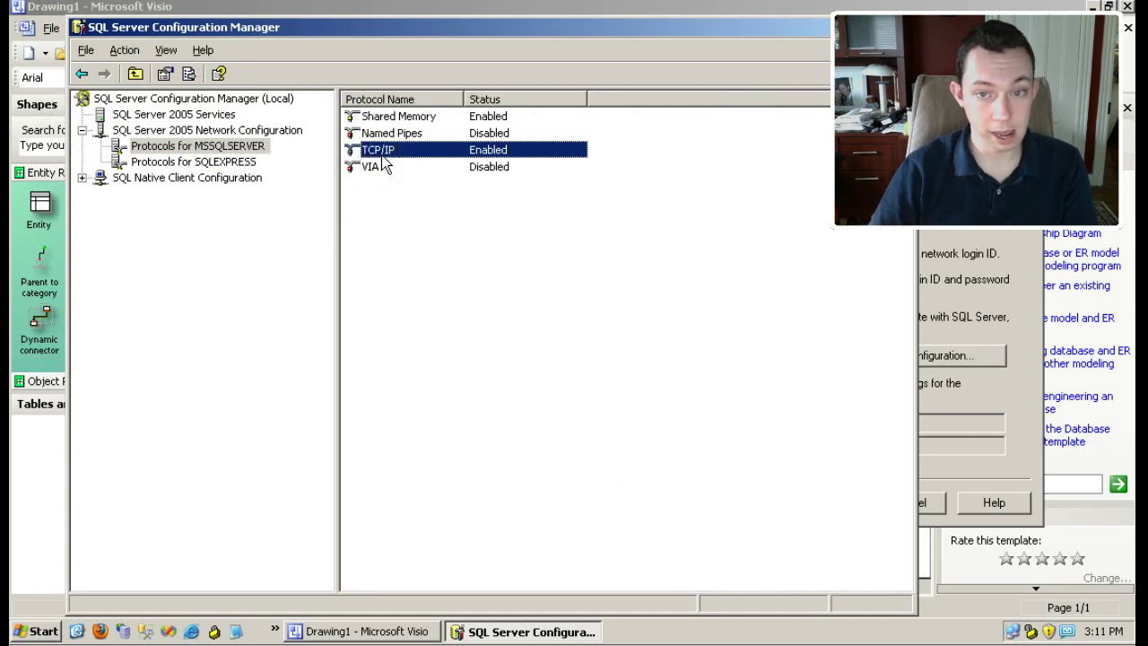
right_click(385, 153)
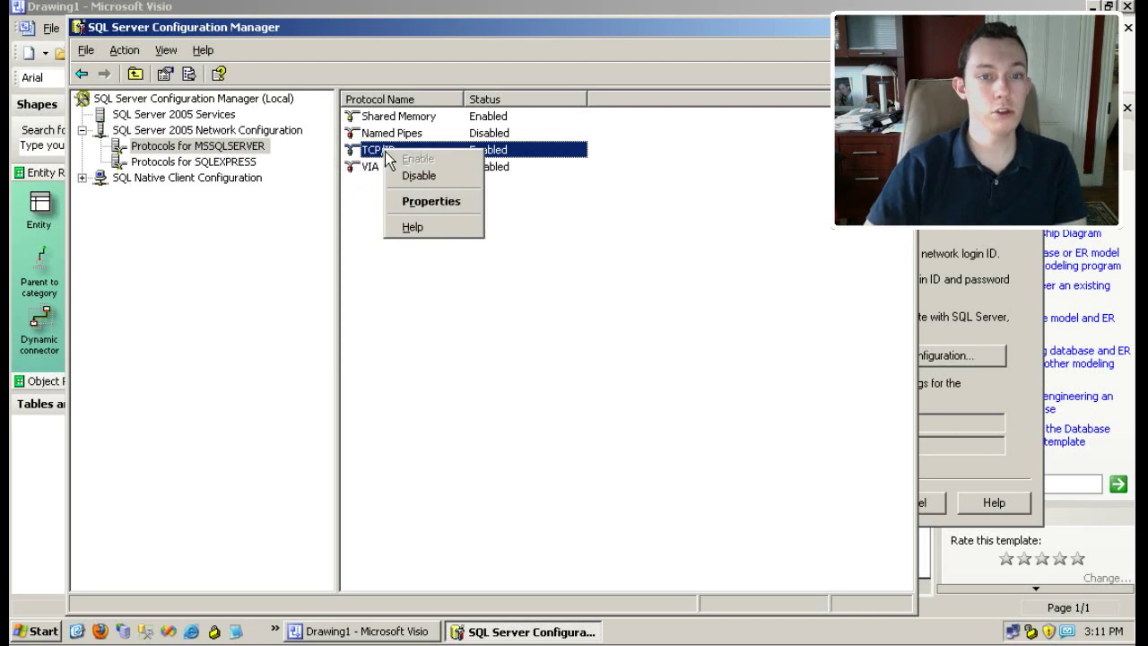
click(360, 194)
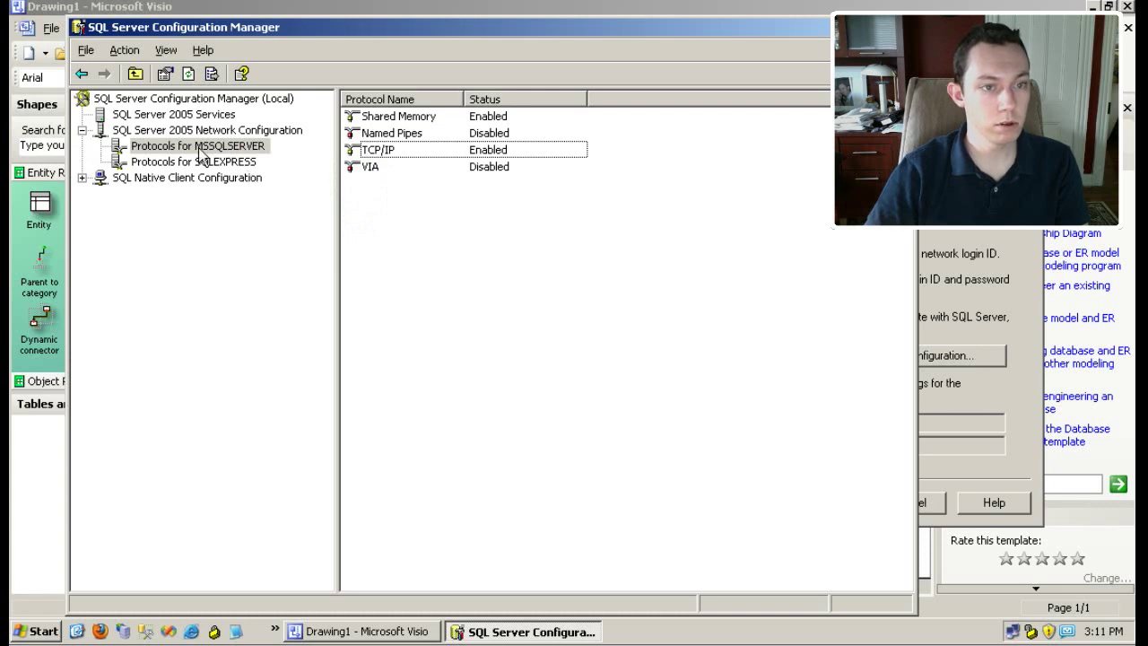
click(82, 130)
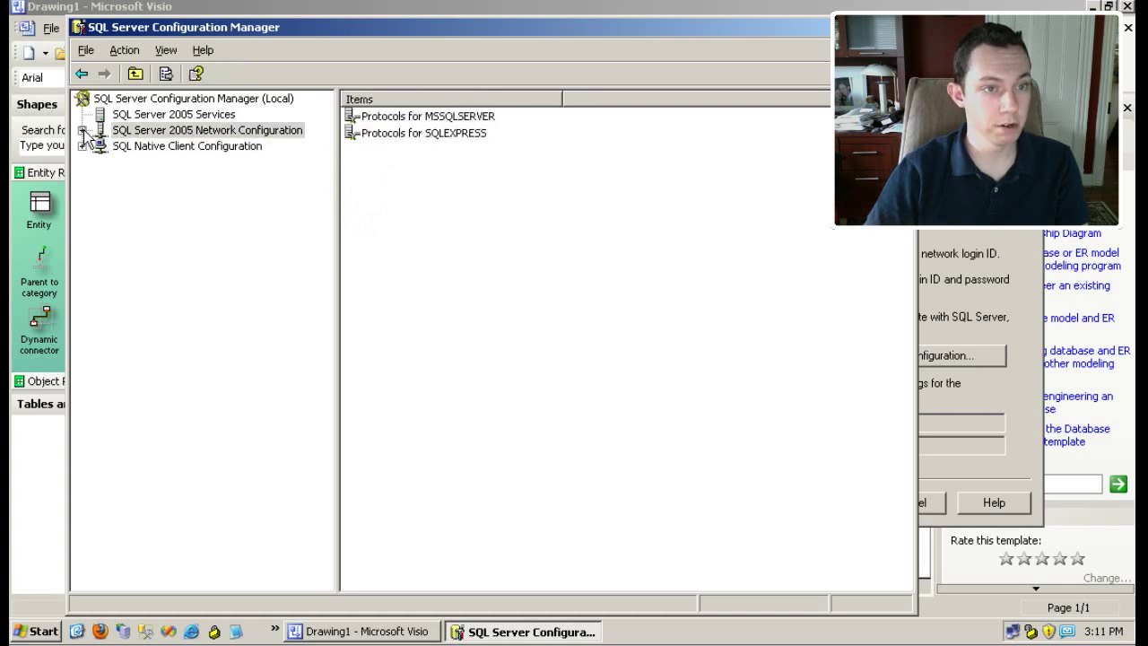
Restart the SQL Server (MSSQLSERVER) service, then close Configuration Manager with Alt+F4.
click(141, 117)
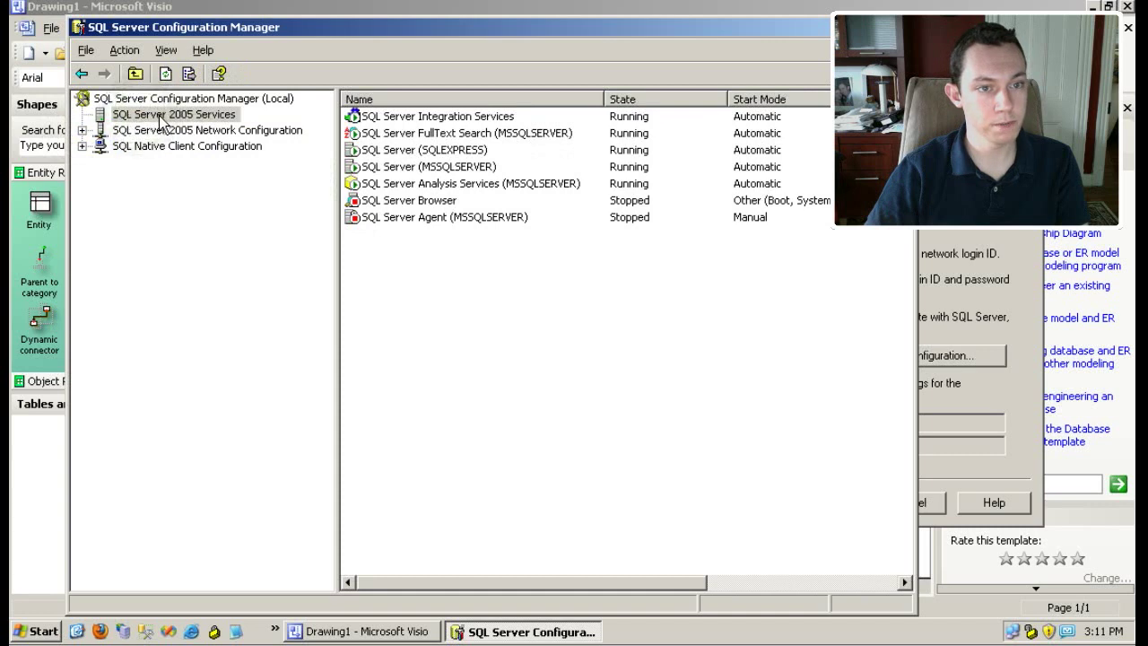
click(157, 115)
click(439, 167)
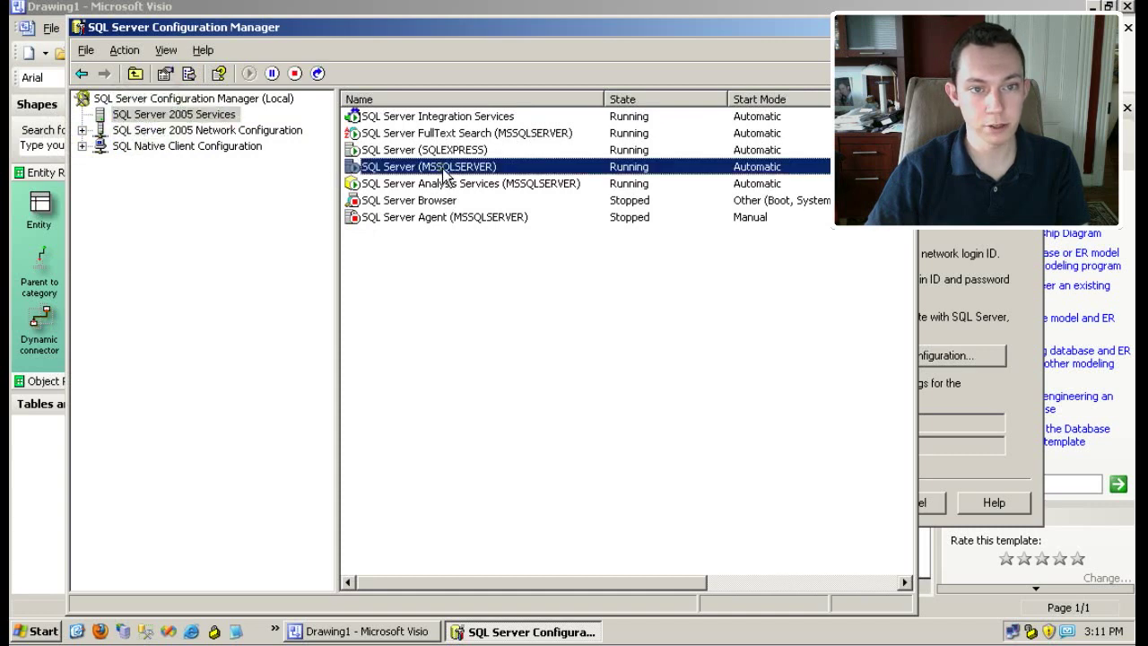
right_click(443, 169)
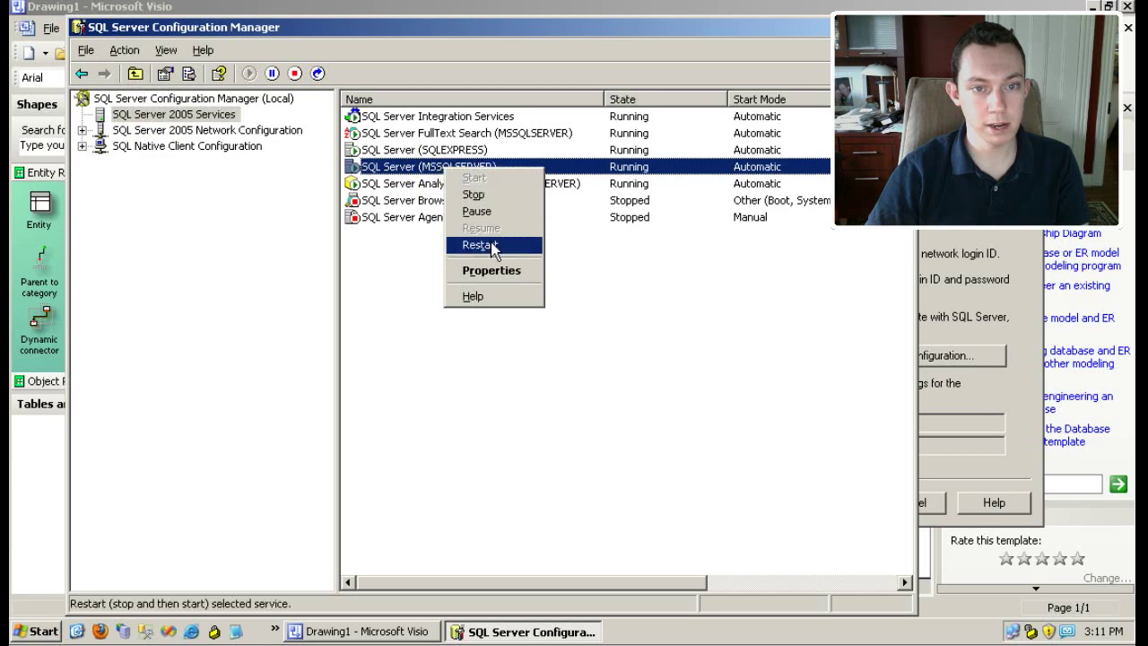
click(638, 267)
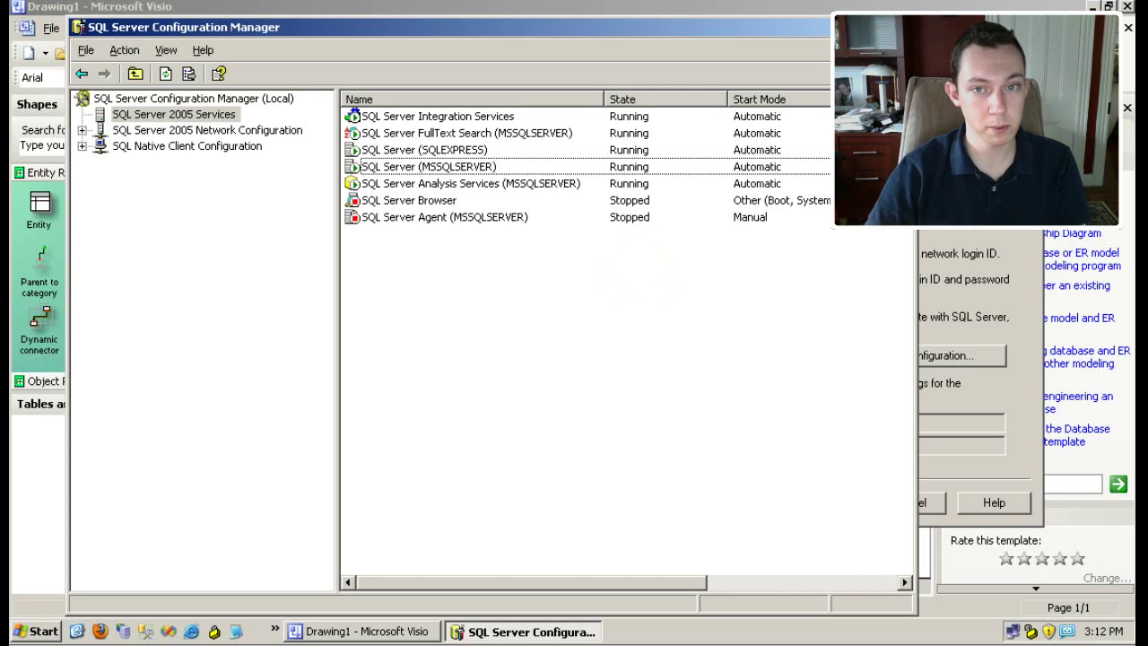
key(alt+F4)
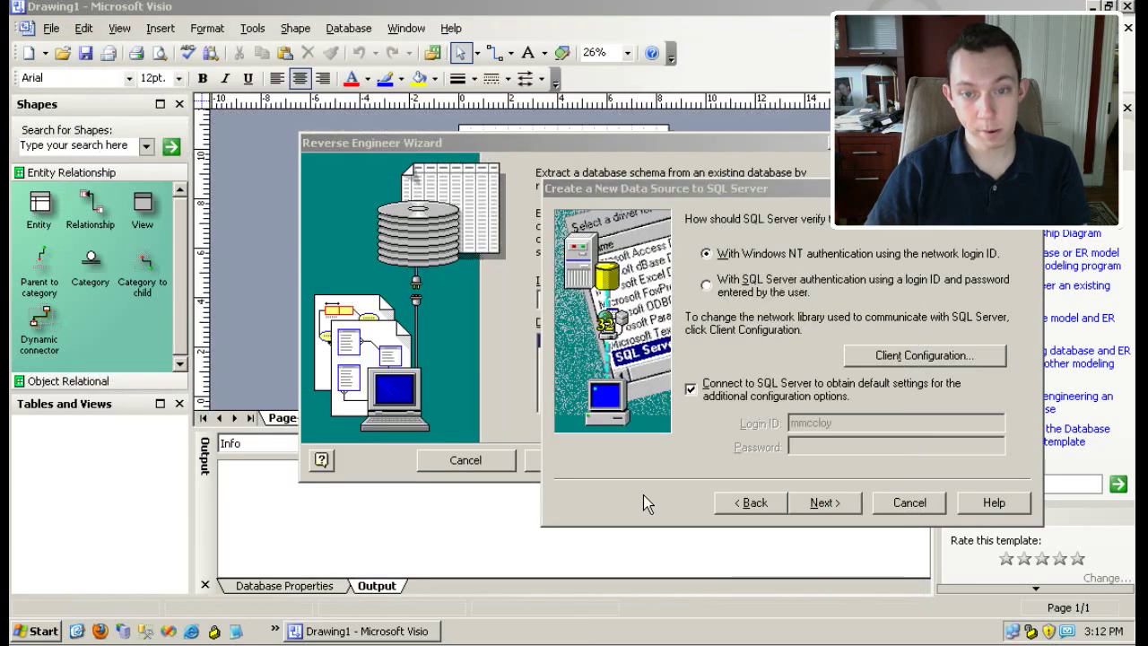
Set SampleDatabase as Sample 2's default database, finish, and confirm the ODBC setup summary.
click(808, 502)
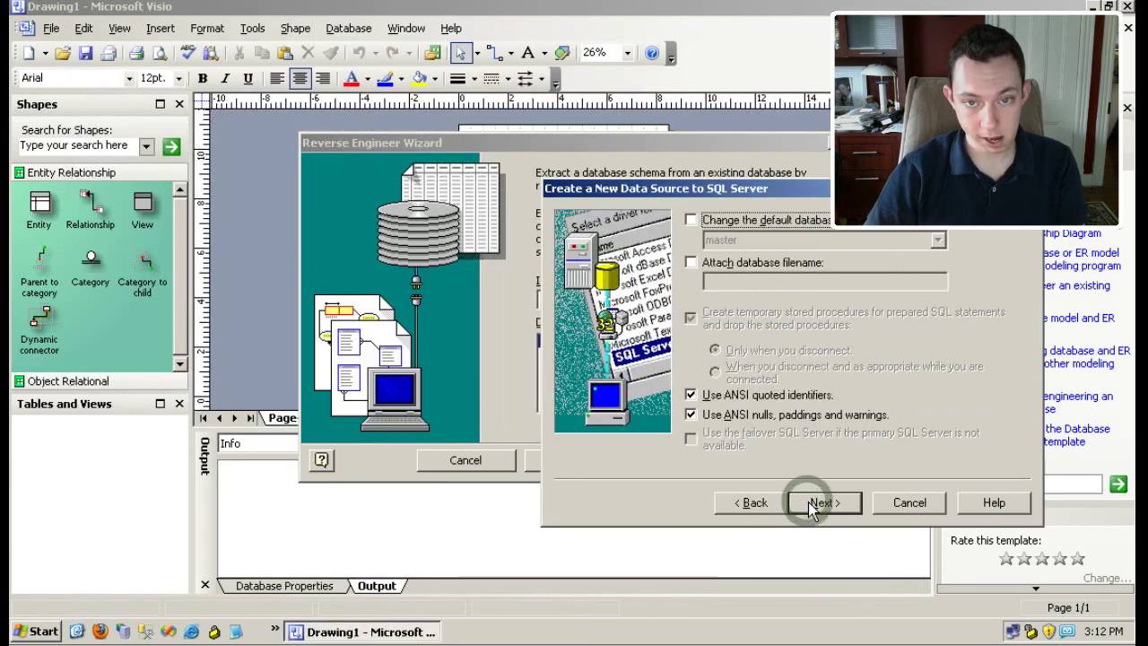
click(691, 219)
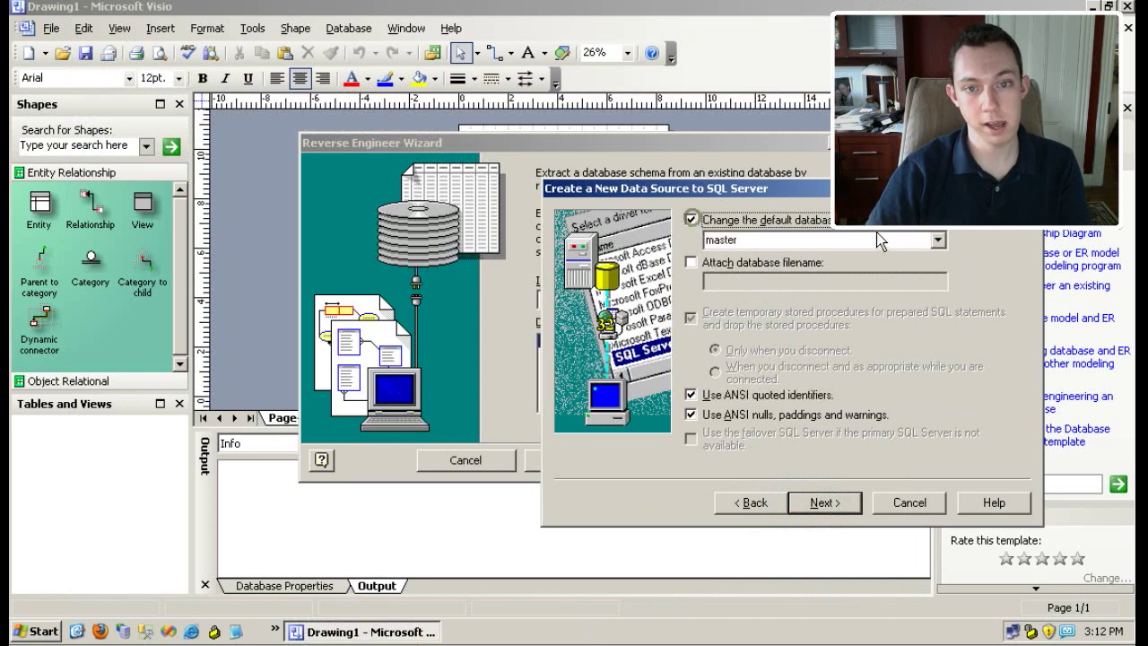
click(937, 240)
click(777, 298)
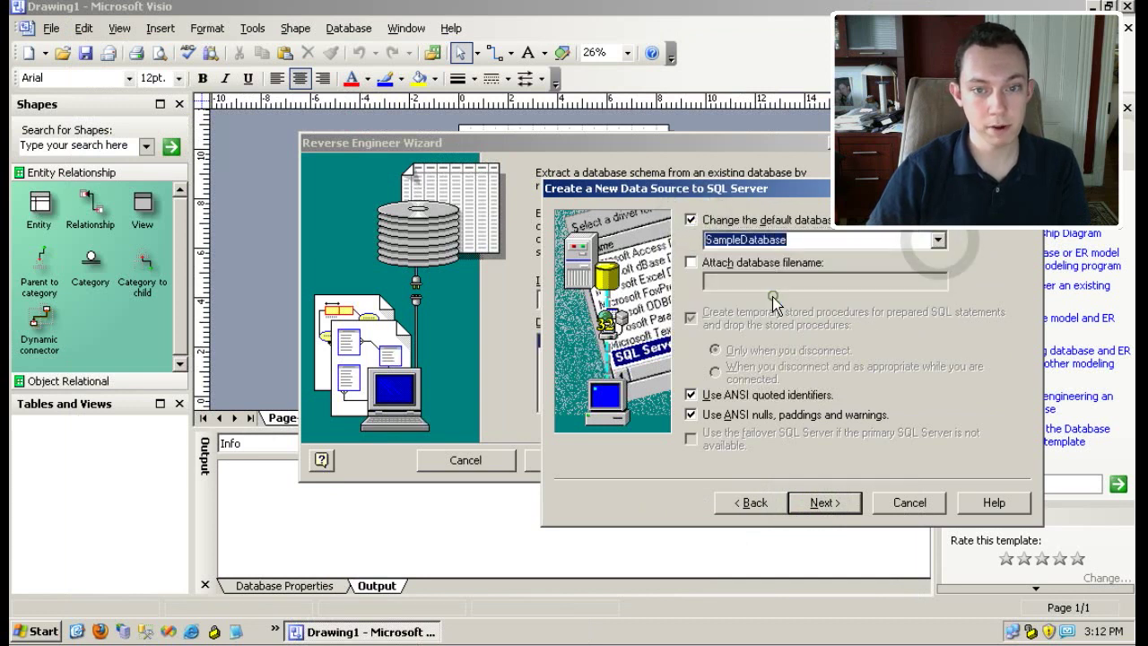
click(832, 504)
click(826, 502)
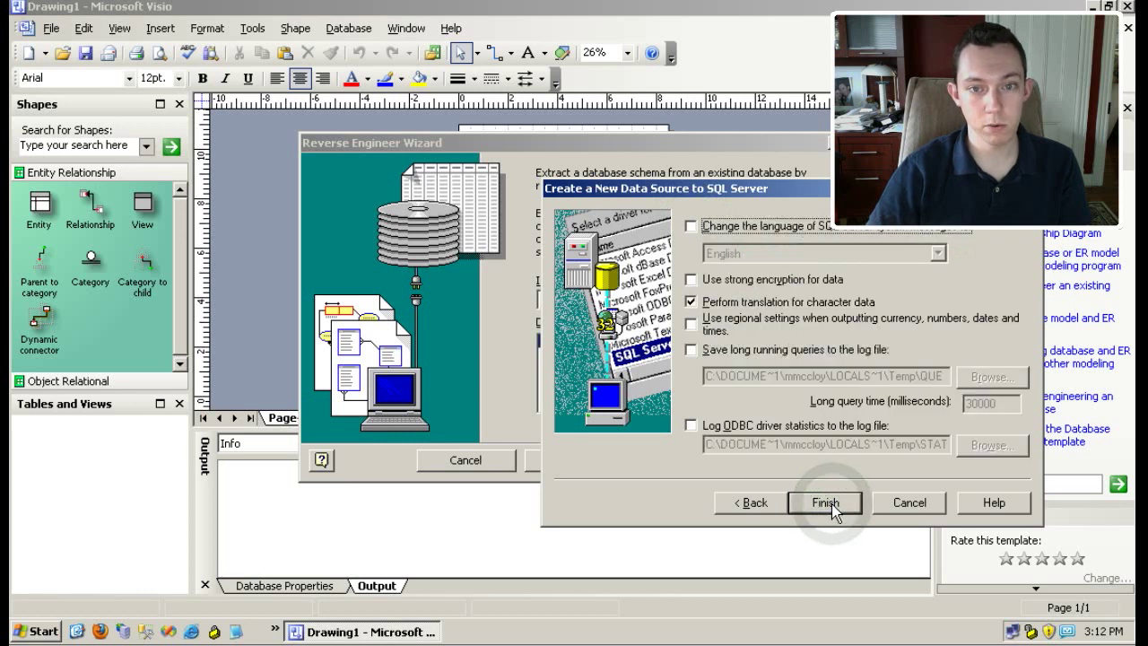
click(860, 513)
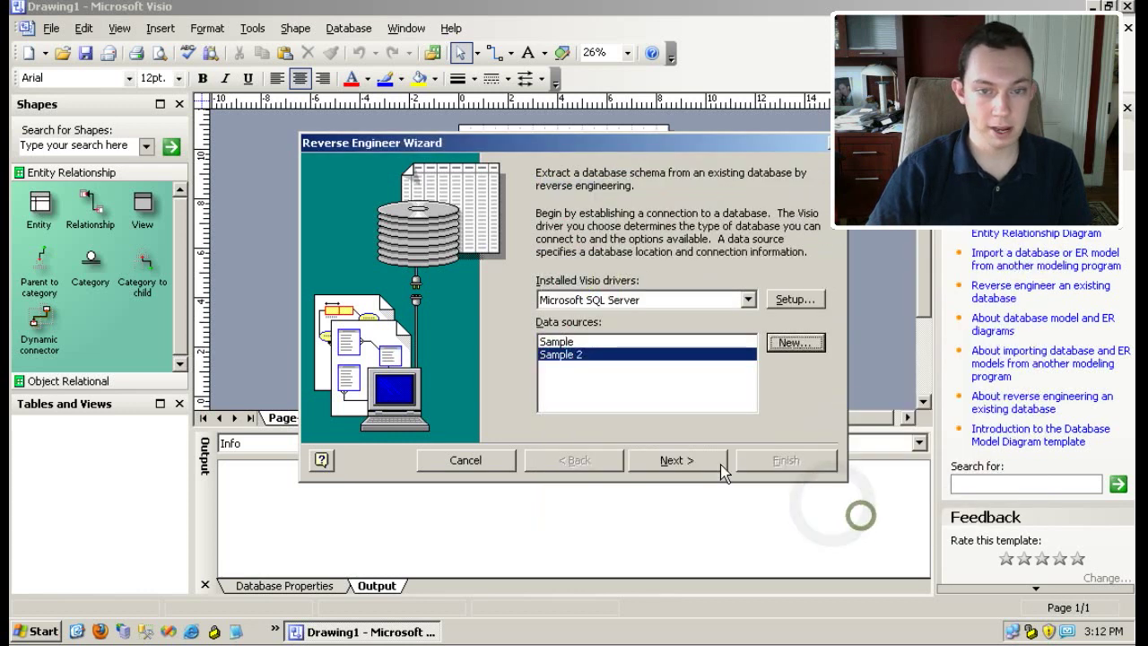
Log in to Sample 2 with the sa account password and accept the object types.
click(667, 459)
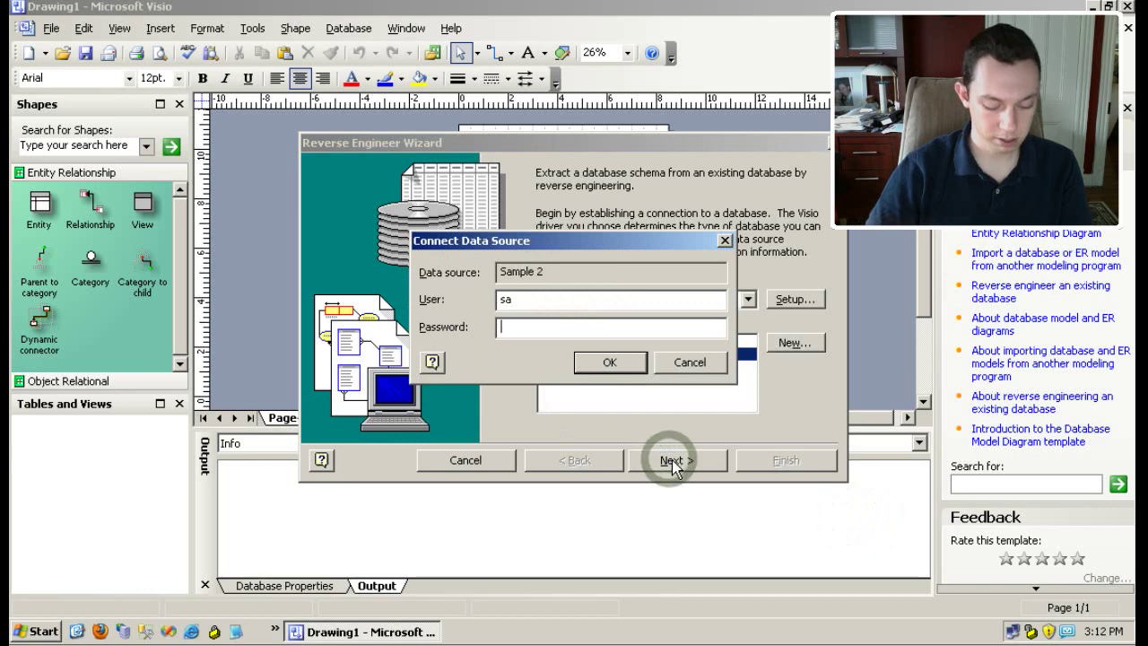
text(************)
click(611, 363)
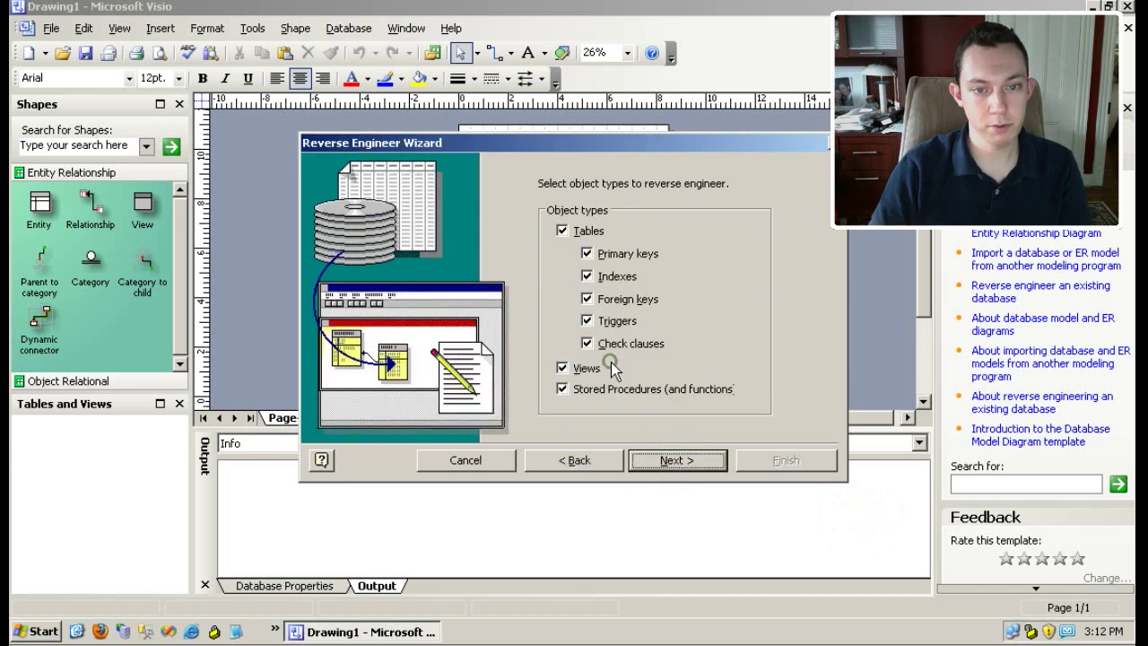
click(665, 461)
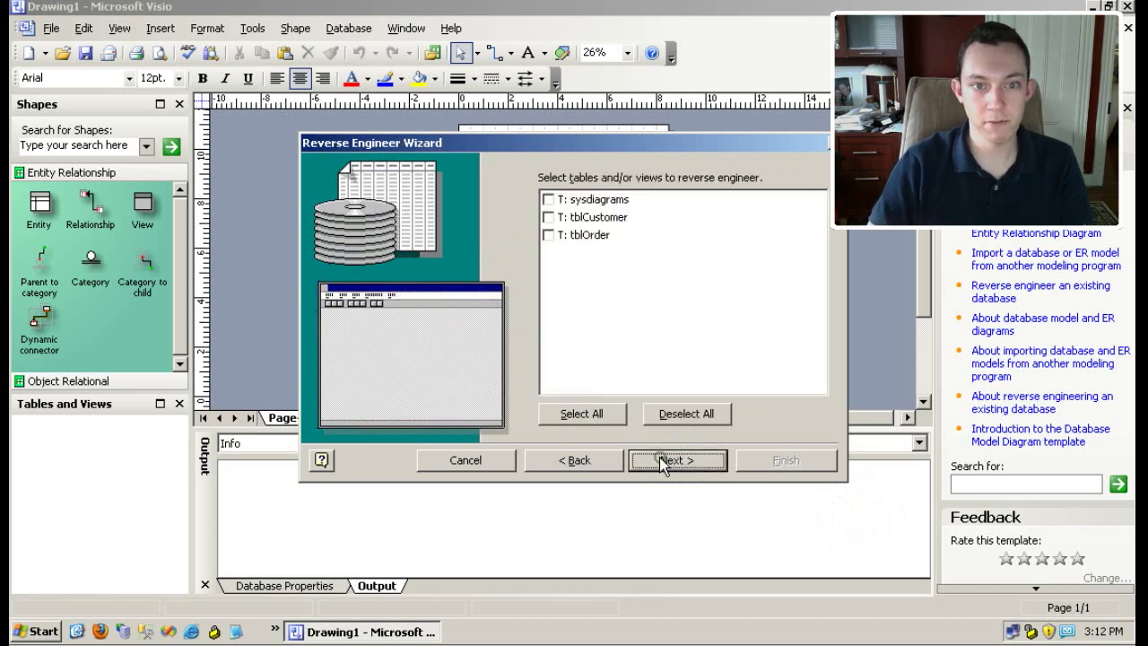
Select tblCustomer and tblOrder, skip stored procedures, and add shapes to the current page.
click(548, 217)
key(Down)
key(space)
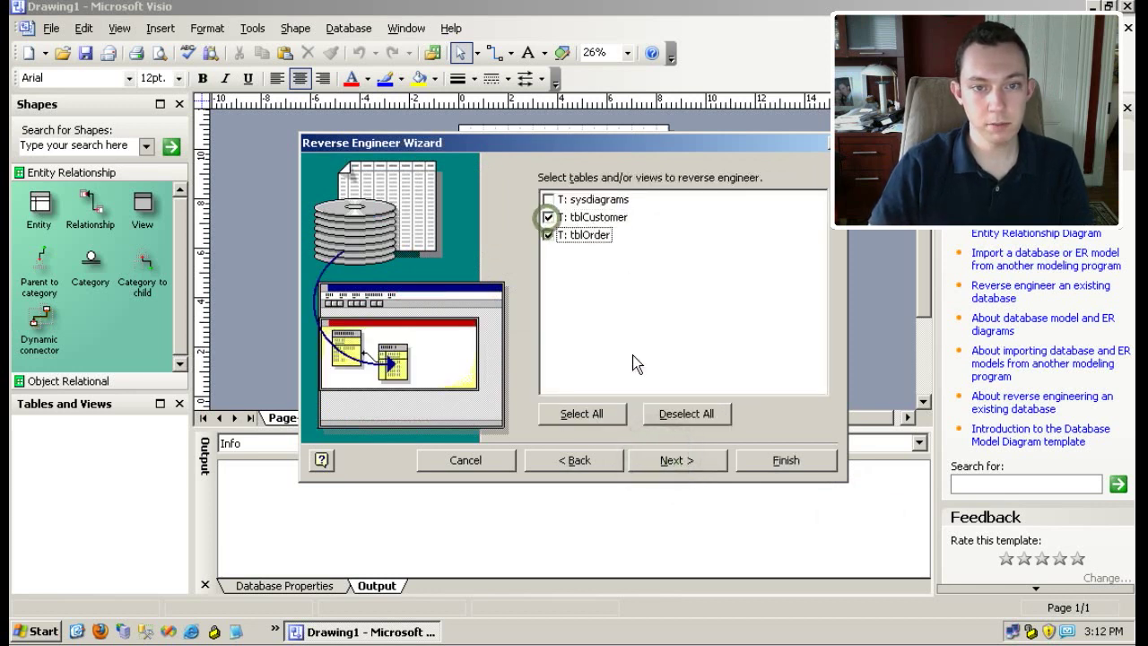
click(687, 460)
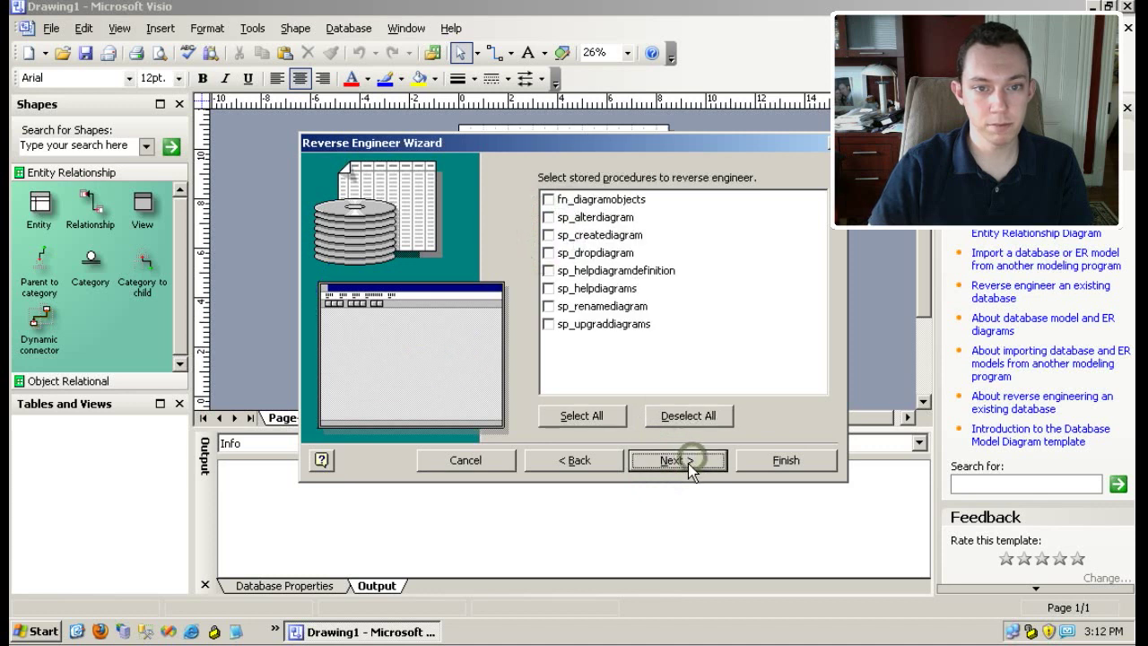
click(675, 460)
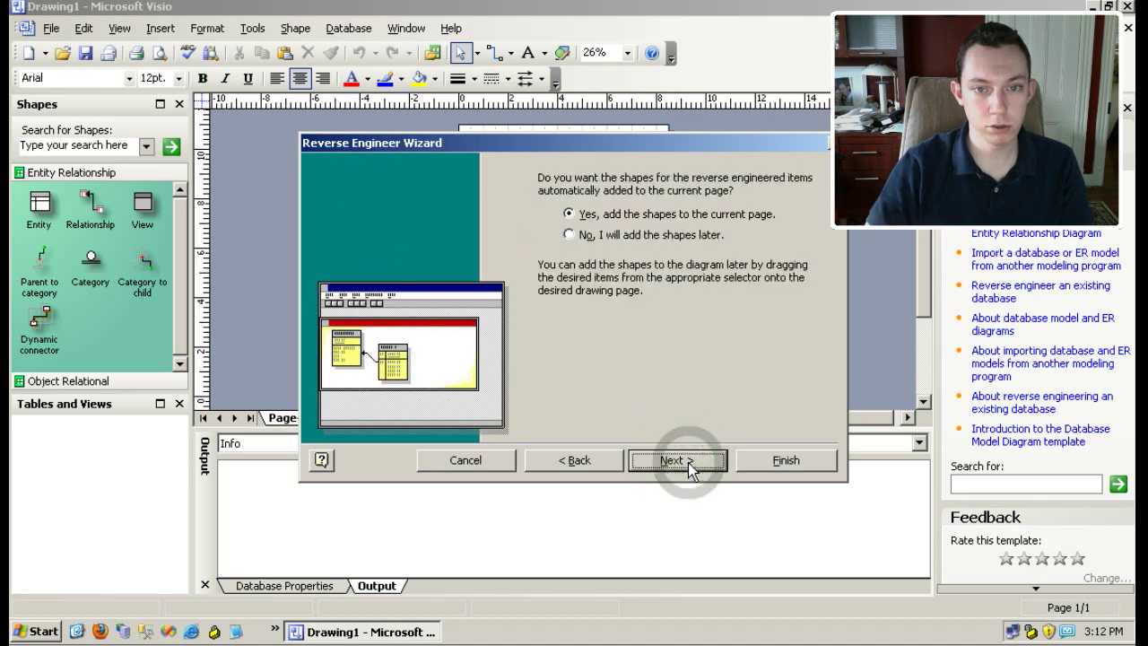
click(676, 473)
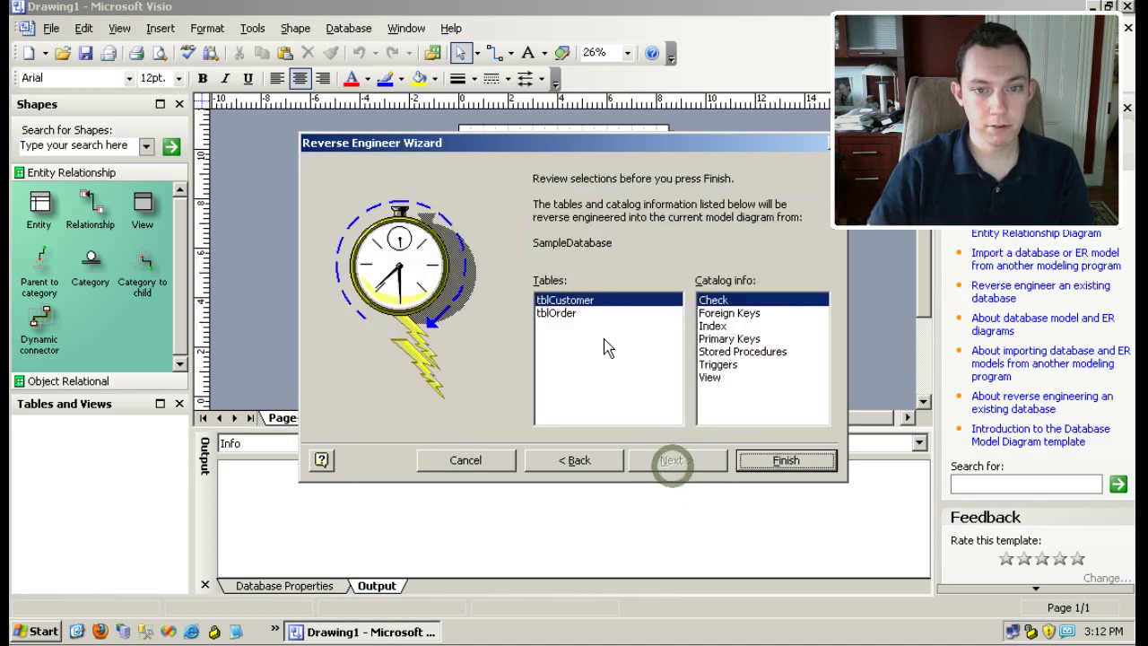
Finish the import placing tblCustomer and tblOrder on the page, and zoom to 75%.
click(785, 461)
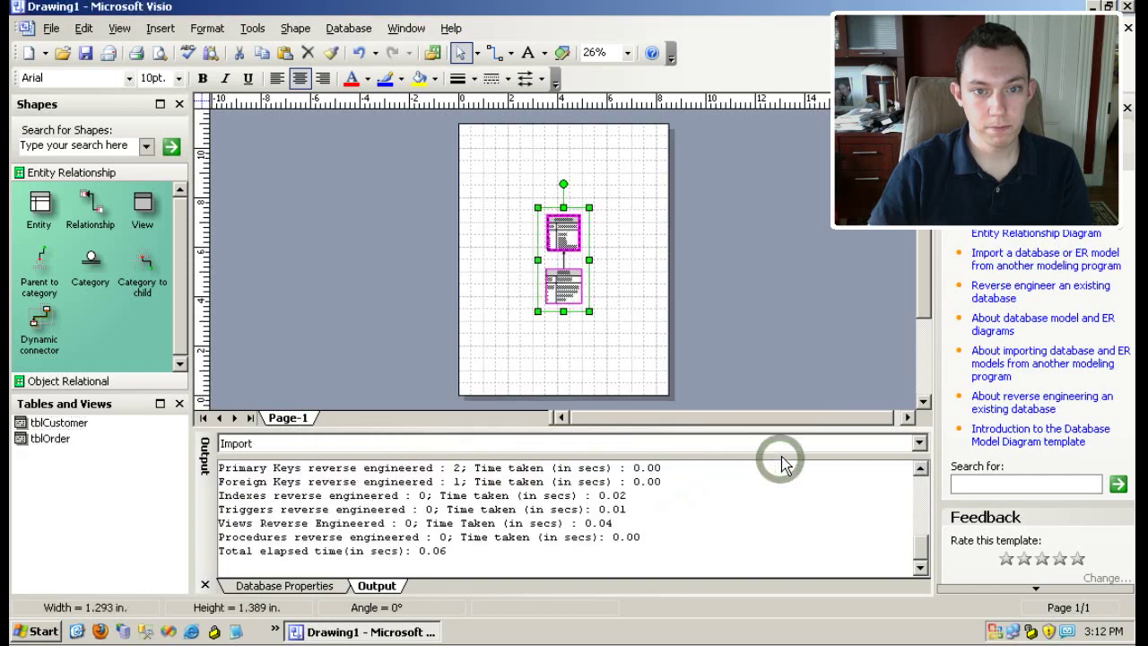
click(627, 52)
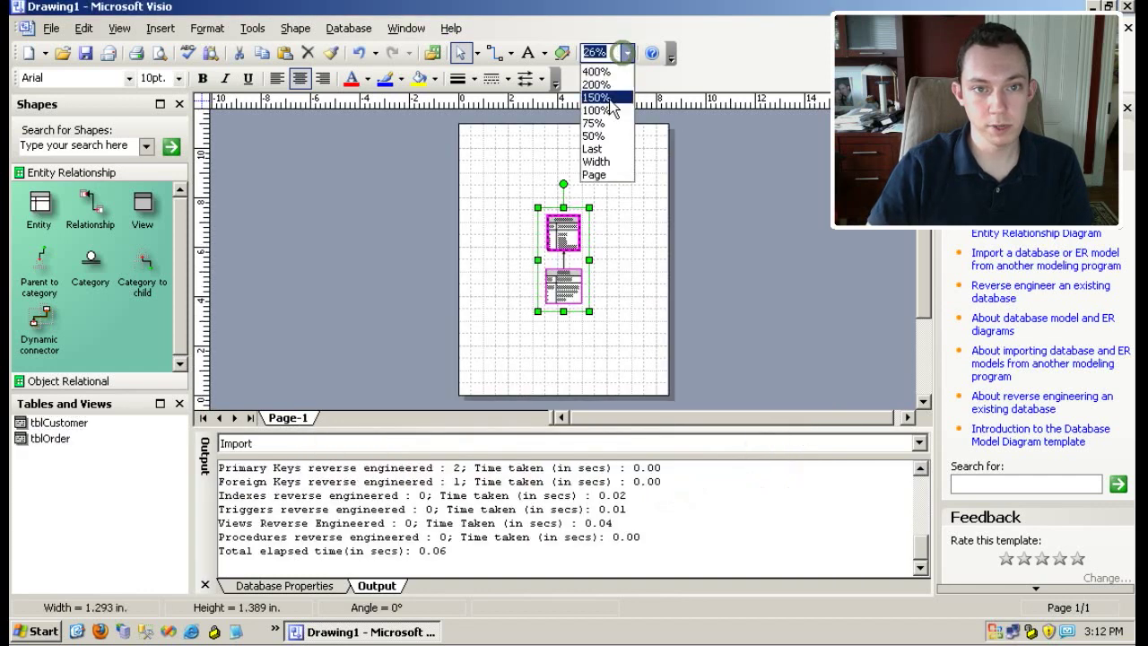
click(601, 125)
click(725, 261)
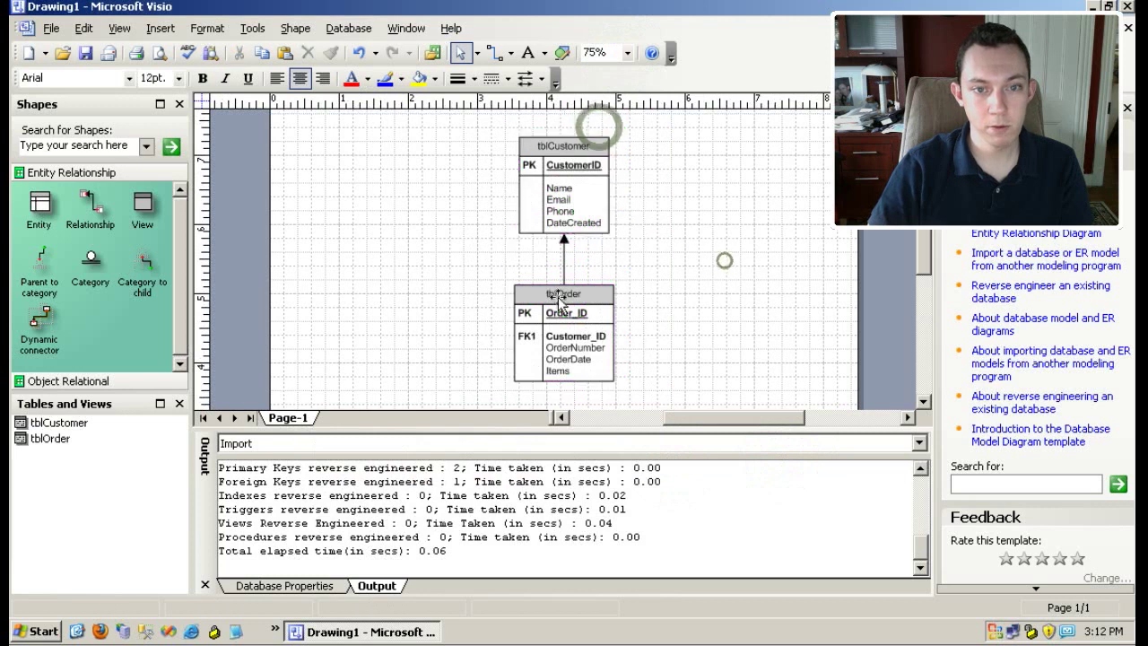